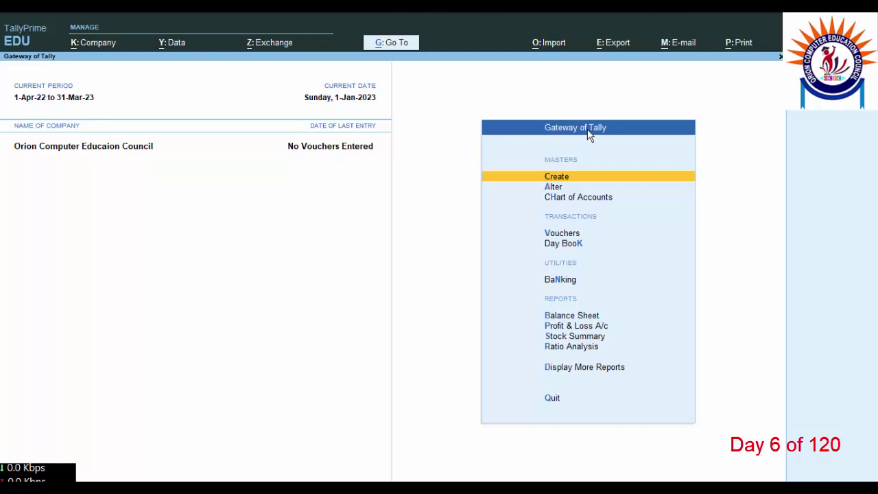
# Step: Start a new ledger named with the owner's name plus '(Owner)' and move to its group
pyautogui.click(560, 176)
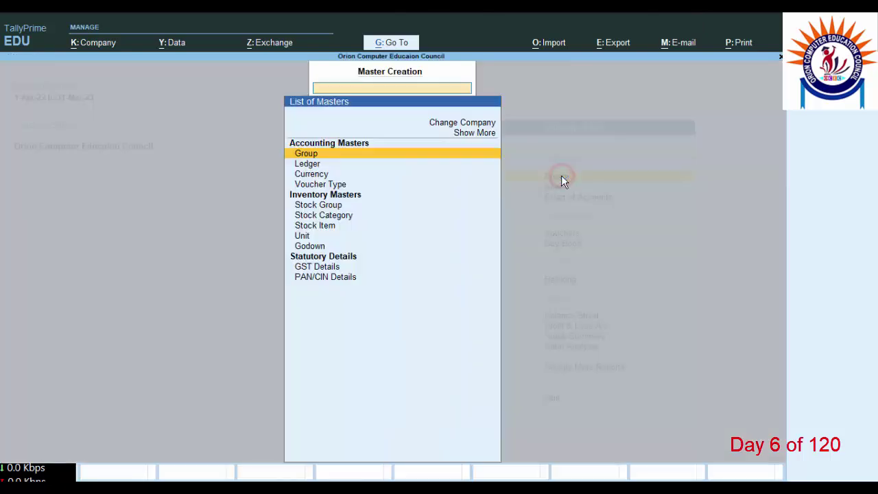
pyautogui.click(309, 164)
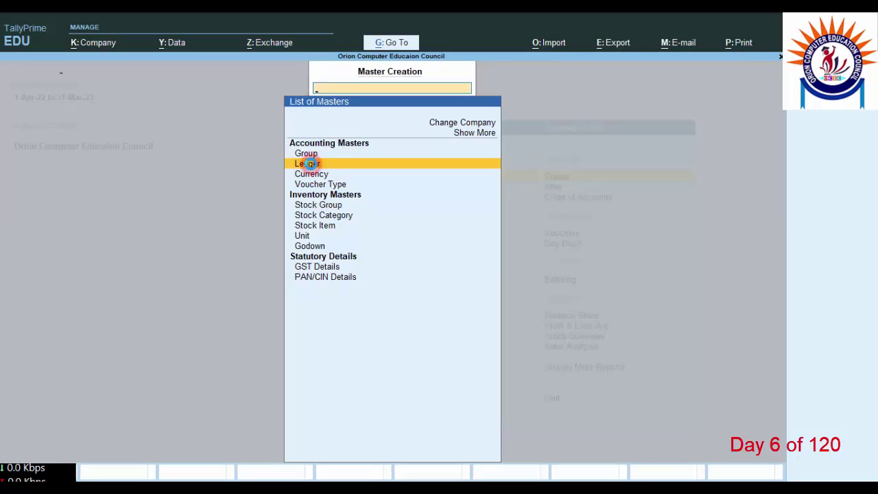
pyautogui.click(308, 165)
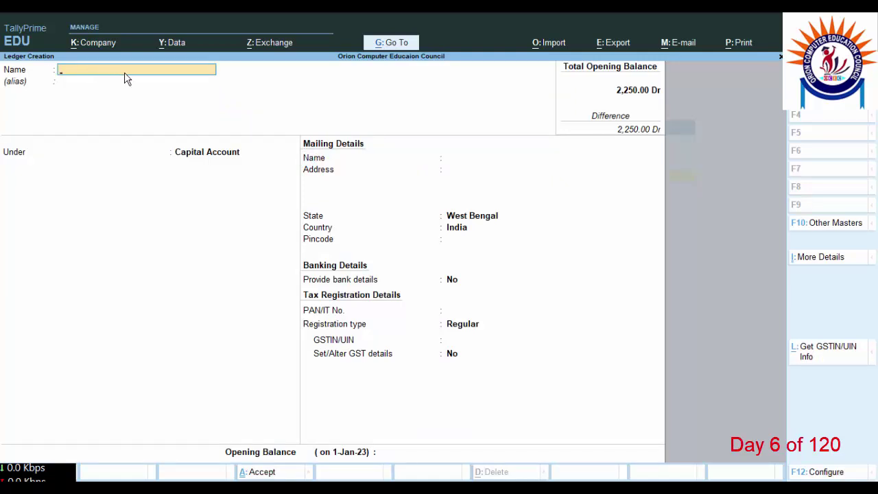
pyautogui.click(124, 72)
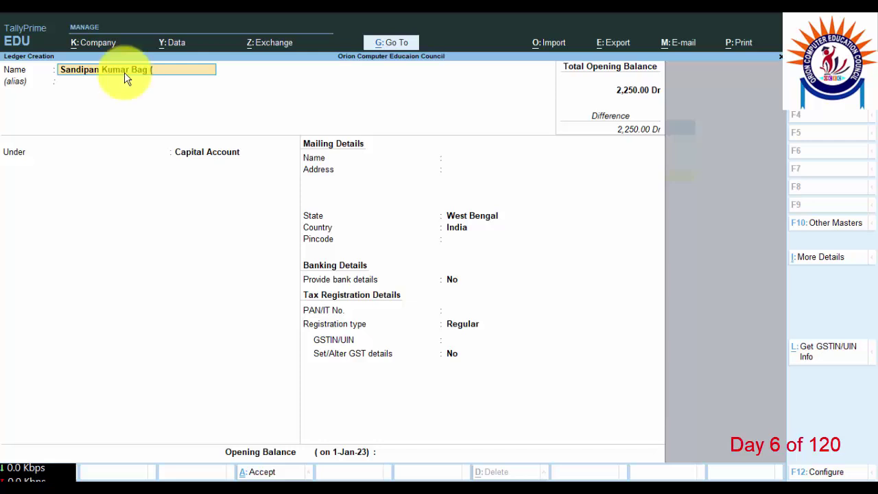
pyautogui.write('owner)')
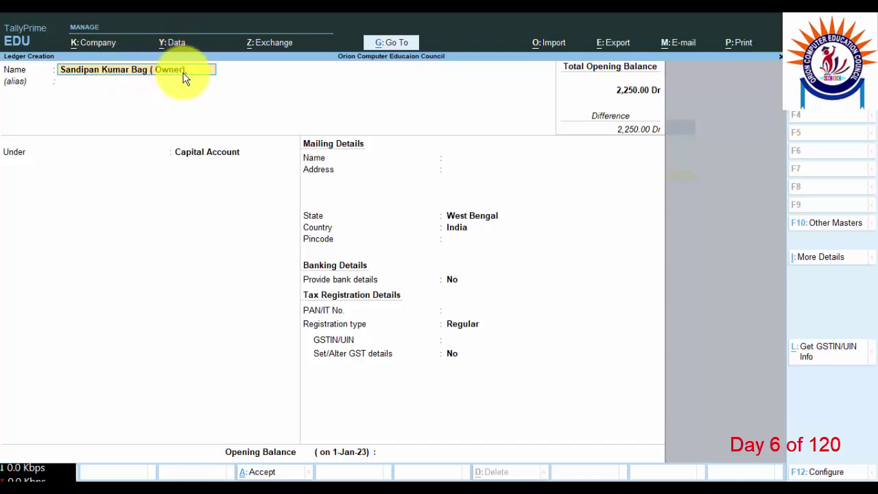
pyautogui.press('Return')
pyautogui.press('Return')
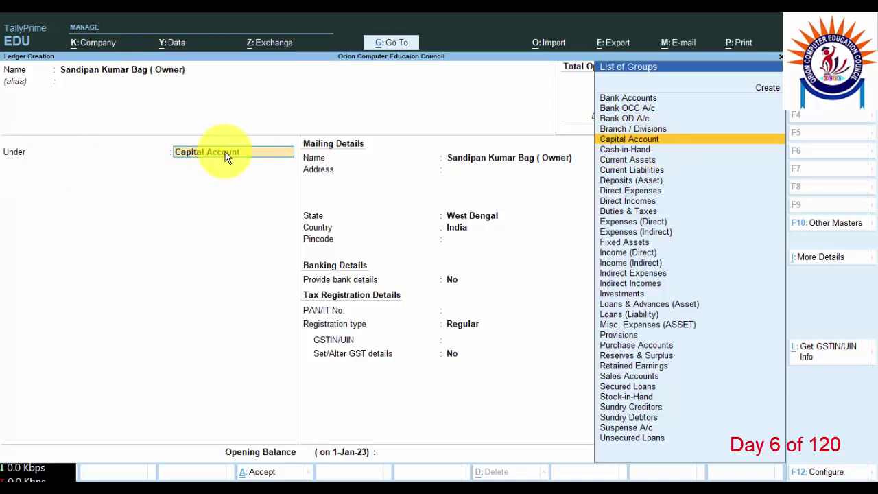
# Step: Keep the group as Capital Account and enter address Kolkata, West Bengal, India, pincode 743503
pyautogui.click(631, 140)
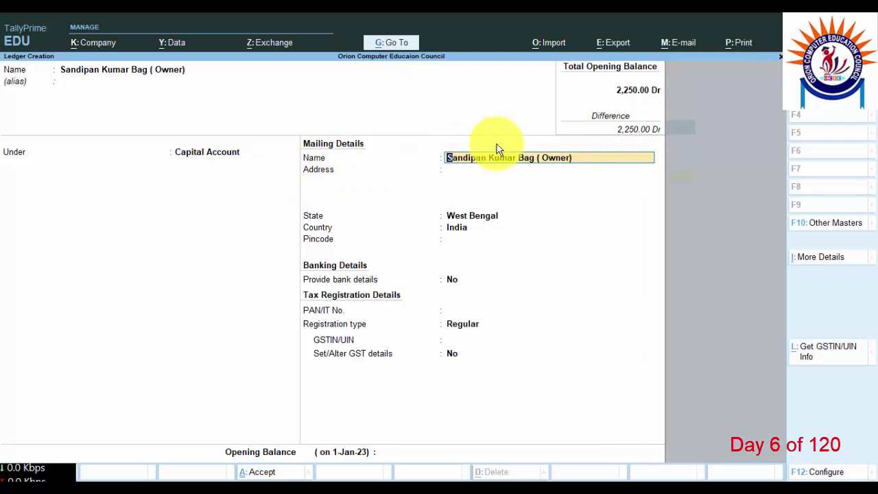
pyautogui.click(479, 172)
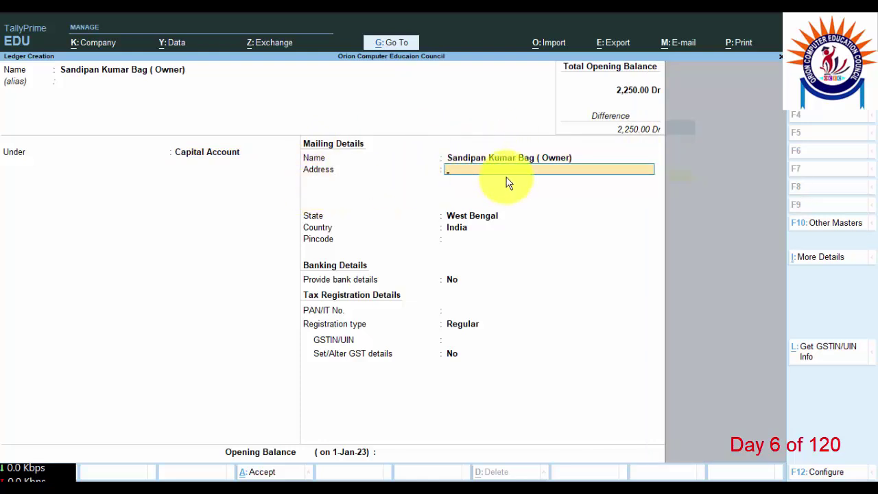
pyautogui.write('Kolkata')
pyautogui.press('Return')
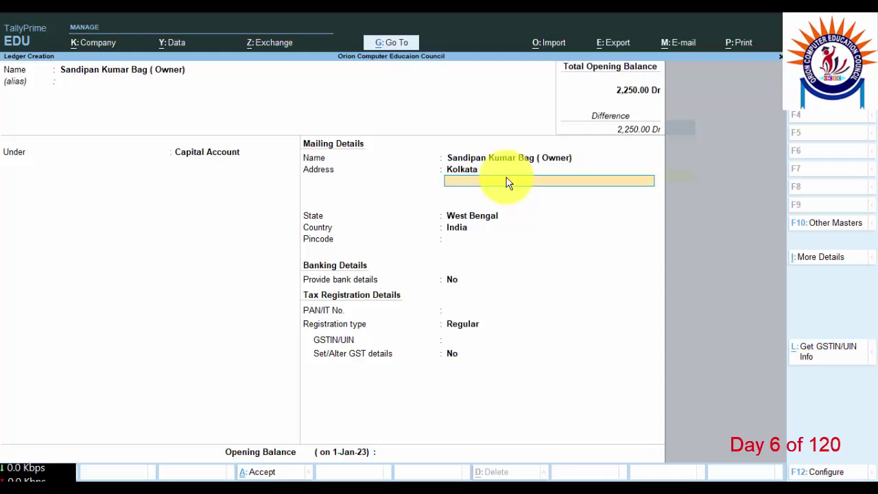
pyautogui.press('Return')
pyautogui.press('Return')
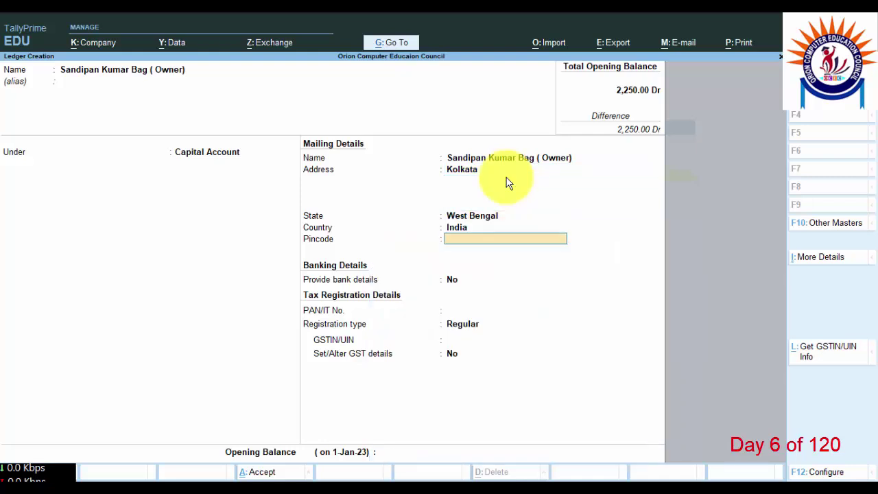
pyautogui.press('BackSpace')
pyautogui.press('Return')
pyautogui.write('743503')
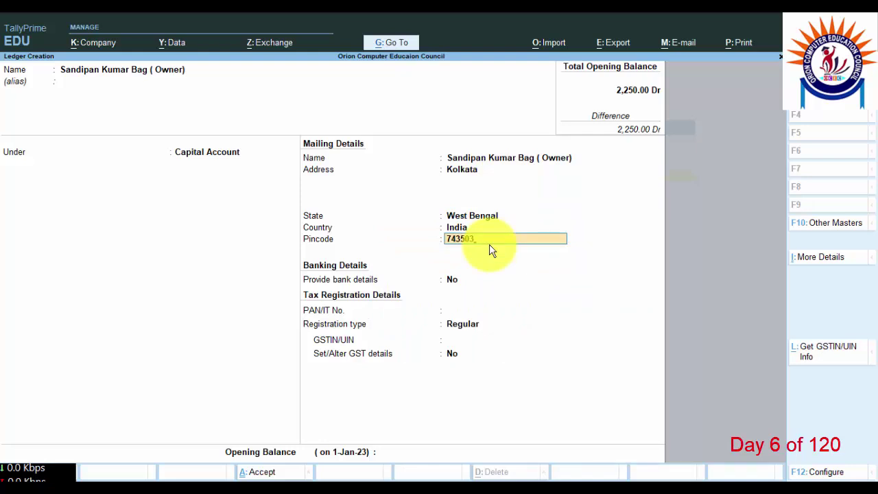
pyautogui.press('Return')
pyautogui.press('Return')
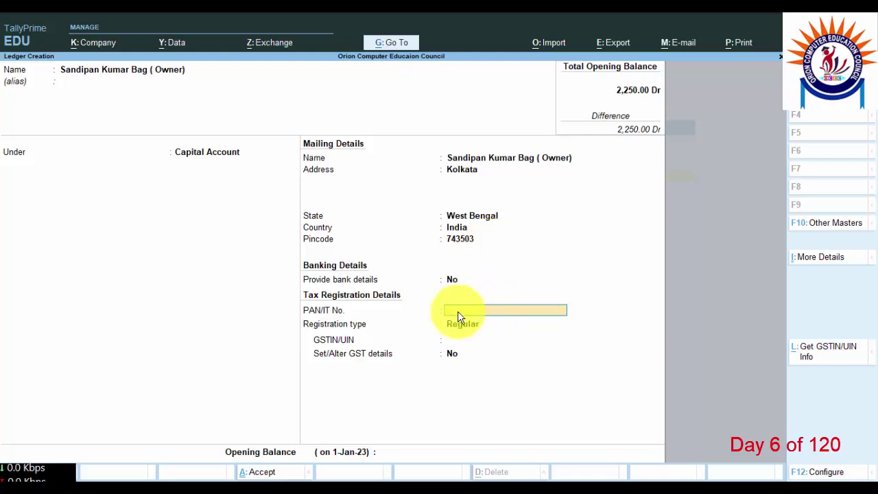
# Step: Set registration type to Unregistered, leave PAN and GST blank, and save the owner's ledger
pyautogui.press('Return')
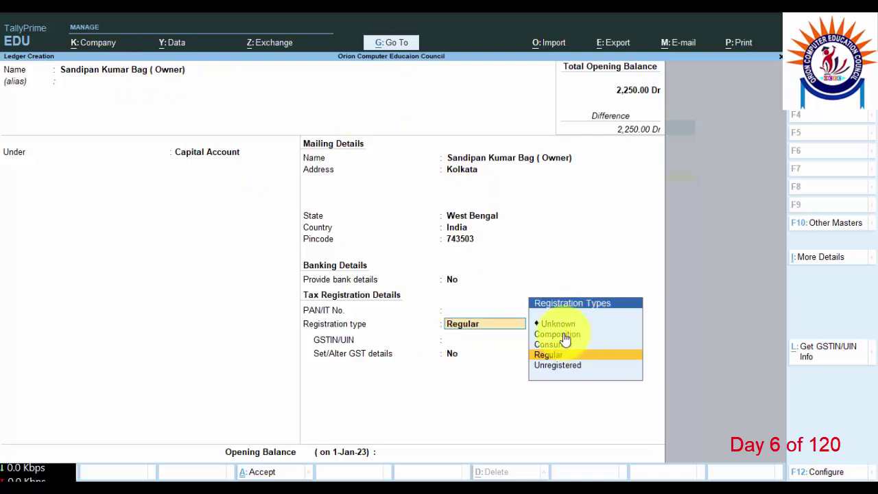
pyautogui.click(559, 366)
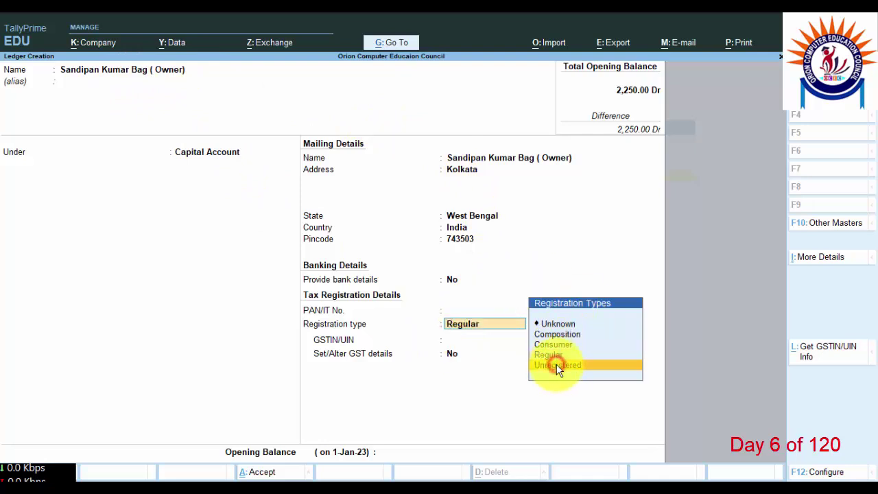
pyautogui.press('Return')
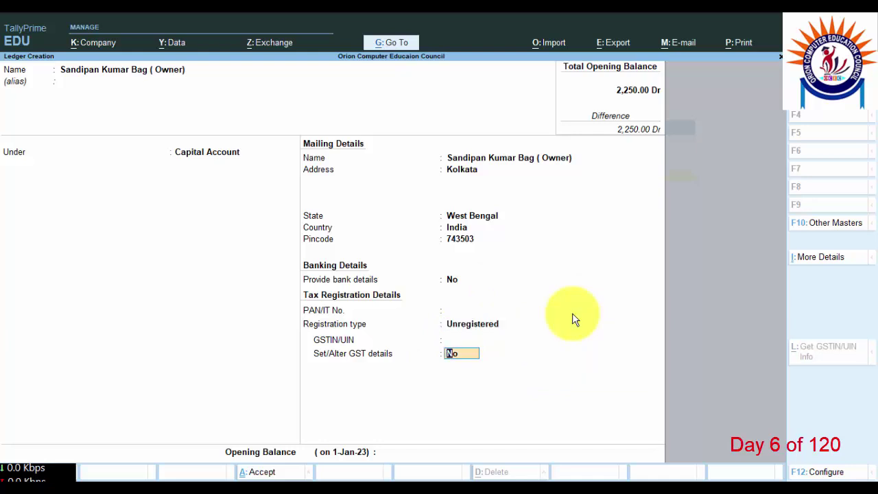
pyautogui.press('Return')
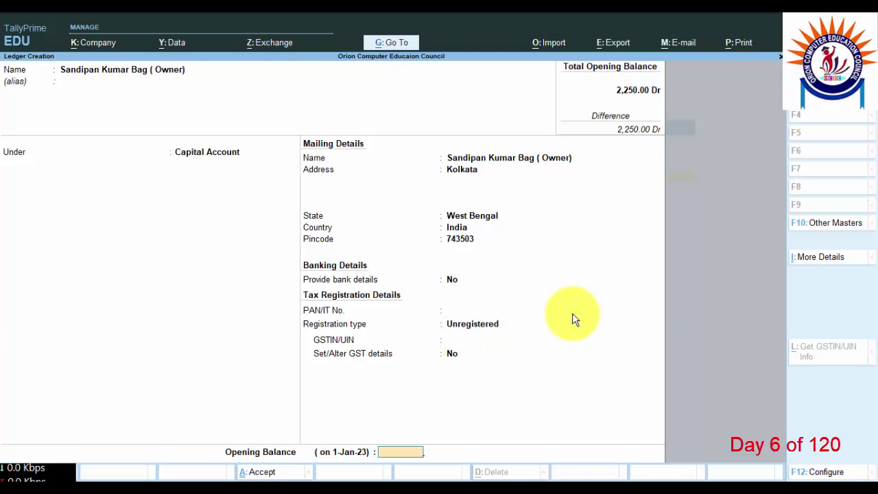
pyautogui.press('Return')
pyautogui.press('Return')
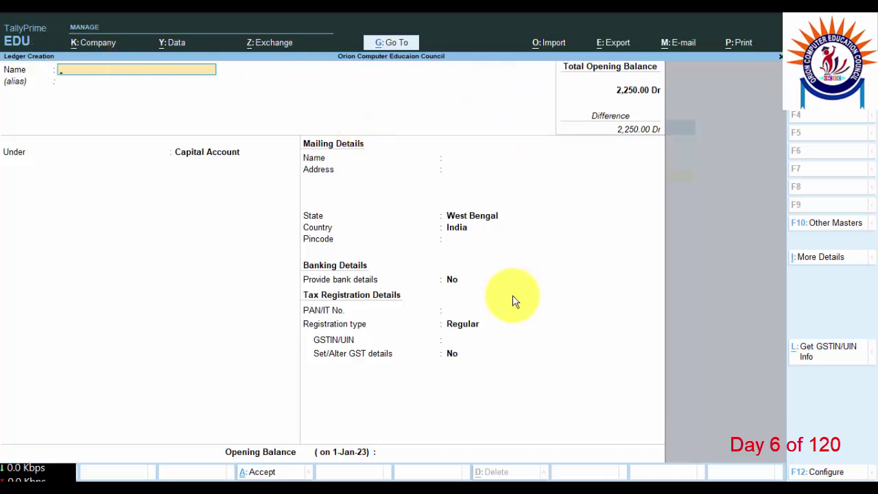
# Step: Quit the blank ledger creation form and return to the Gateway of Tally
pyautogui.press('Escape')
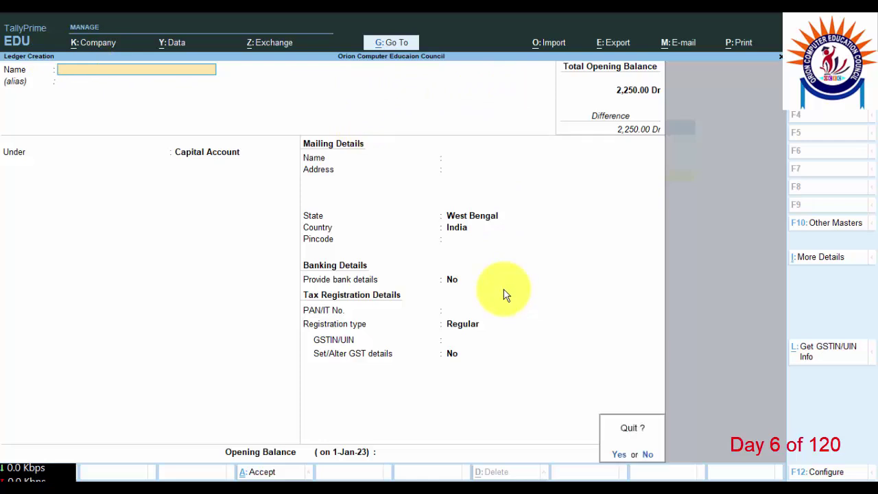
pyautogui.press('y')
pyautogui.press('Escape')
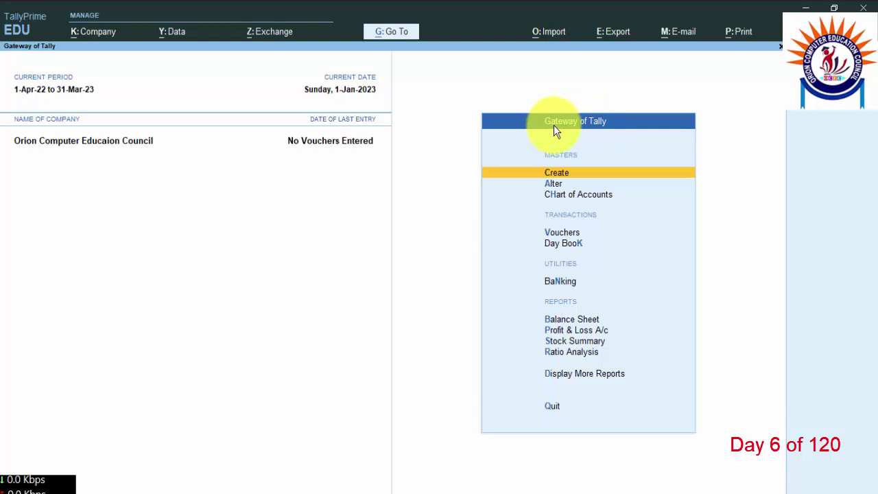
# Step: Open voucher entry and switch to a blank Receipt voucher No. 1 dated 1-Jan-23
pyautogui.click(568, 236)
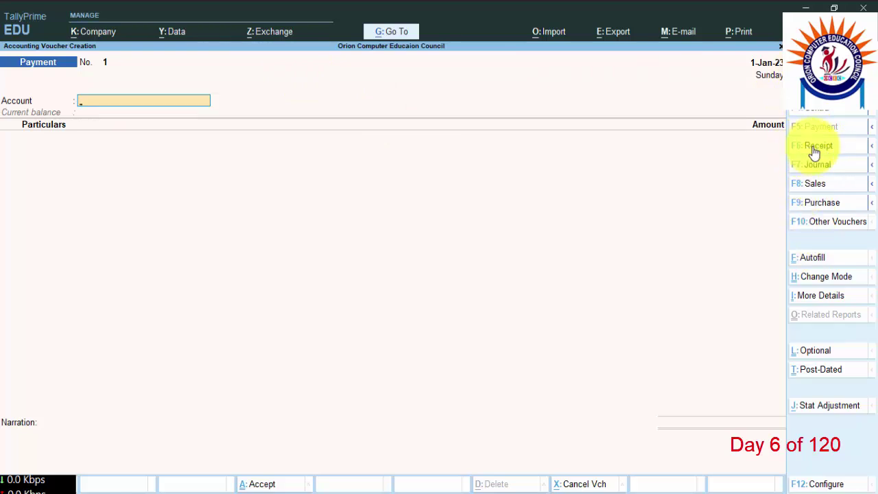
pyautogui.press('F6')
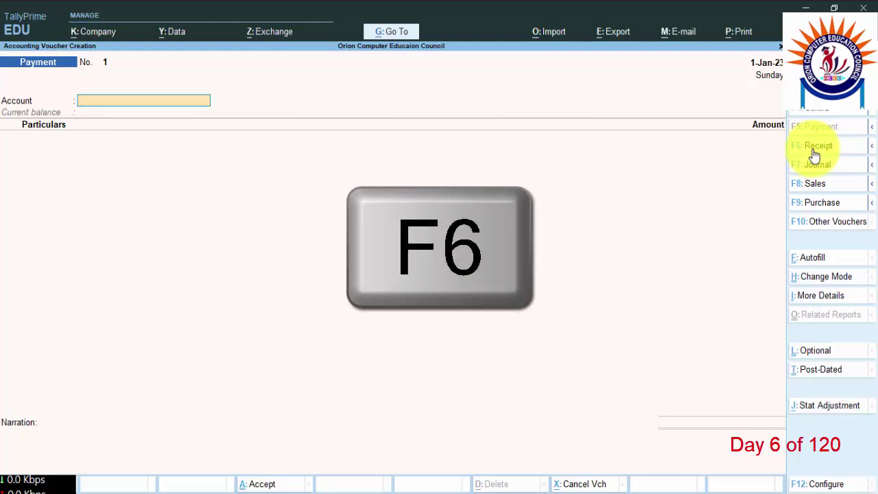
pyautogui.click(811, 147)
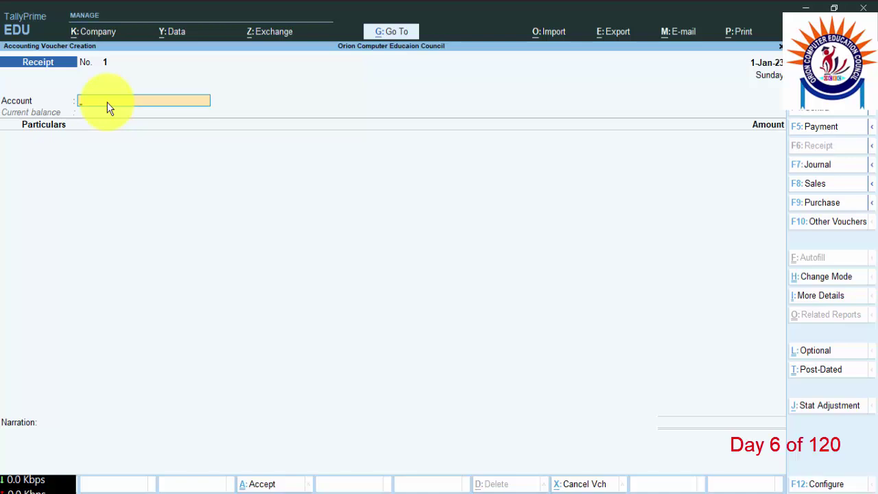
# Step: Enter Cash as the account and credit the owner's capital ledger with 50,000
pyautogui.press('space')
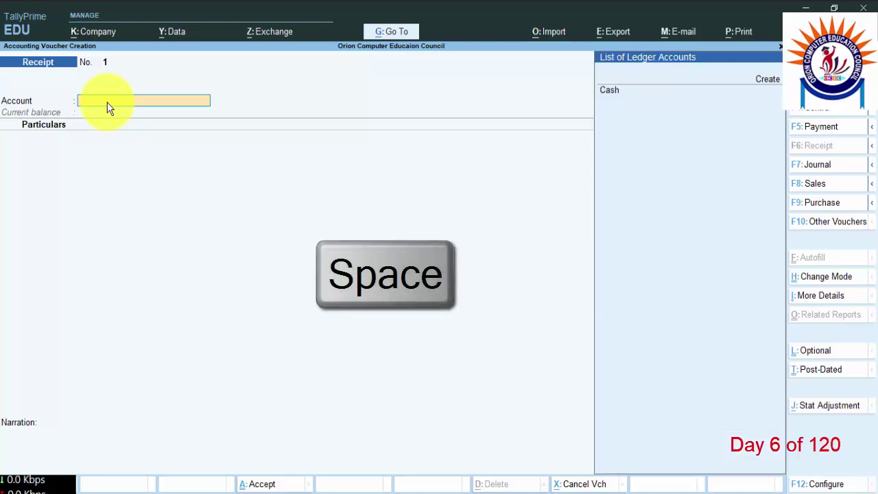
pyautogui.click(618, 98)
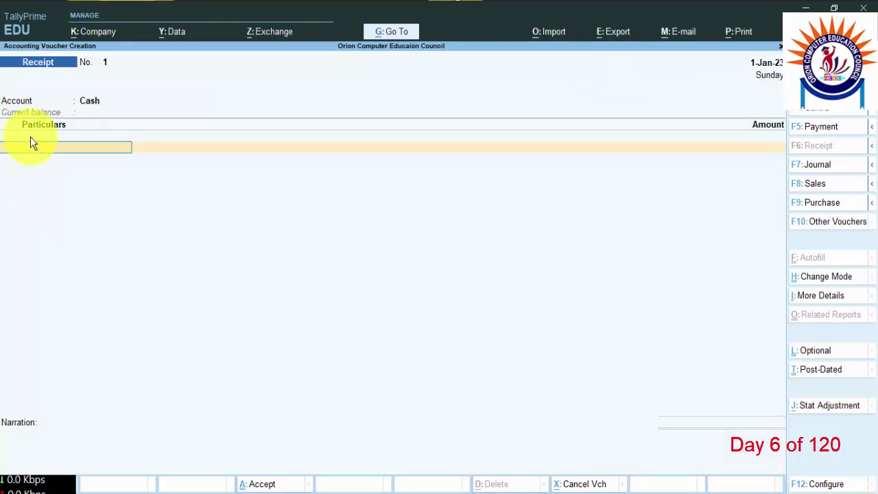
pyautogui.press('space')
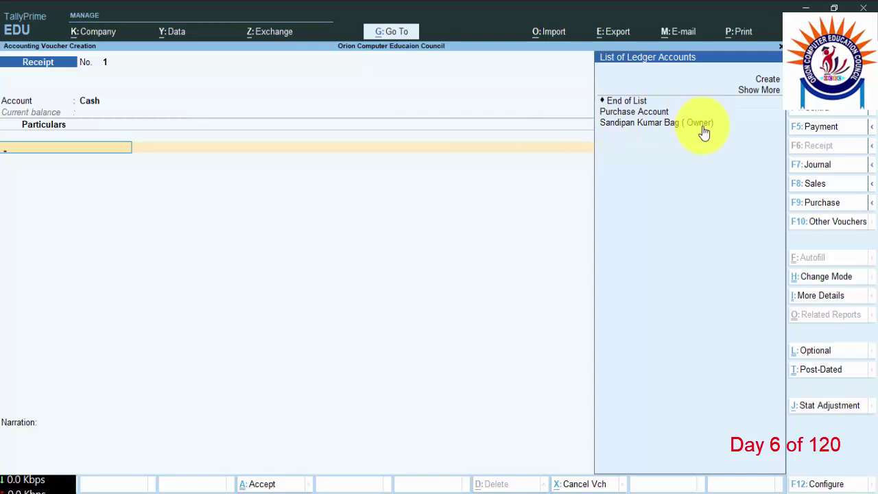
pyautogui.click(662, 127)
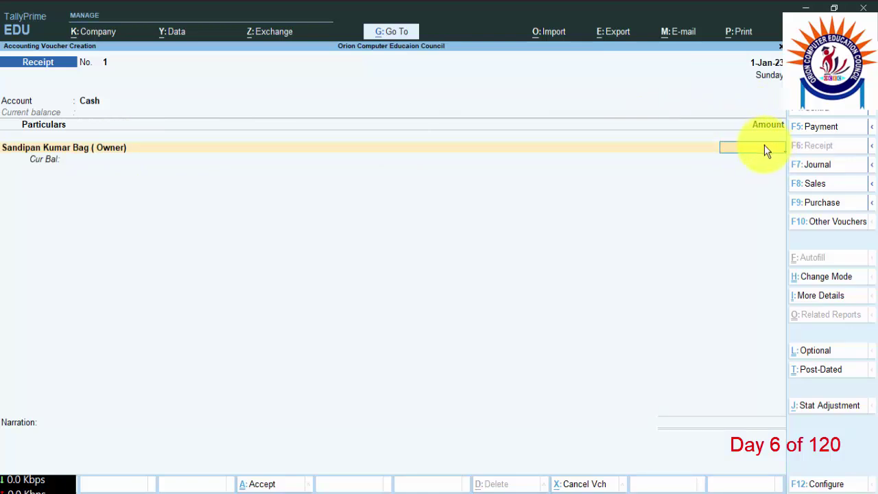
pyautogui.write('50000')
pyautogui.press('Return')
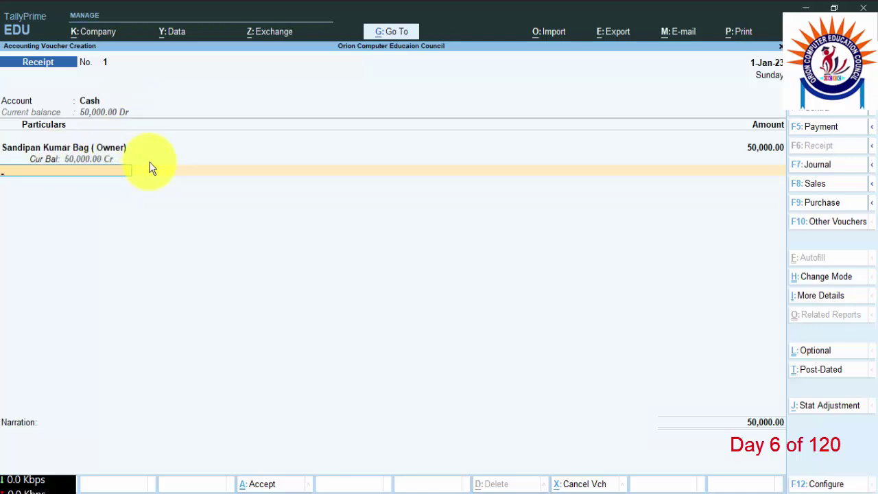
# Step: Save Receipt No. 1, leave voucher entry and open Display More Reports
pyautogui.press('Return')
pyautogui.press('Return')
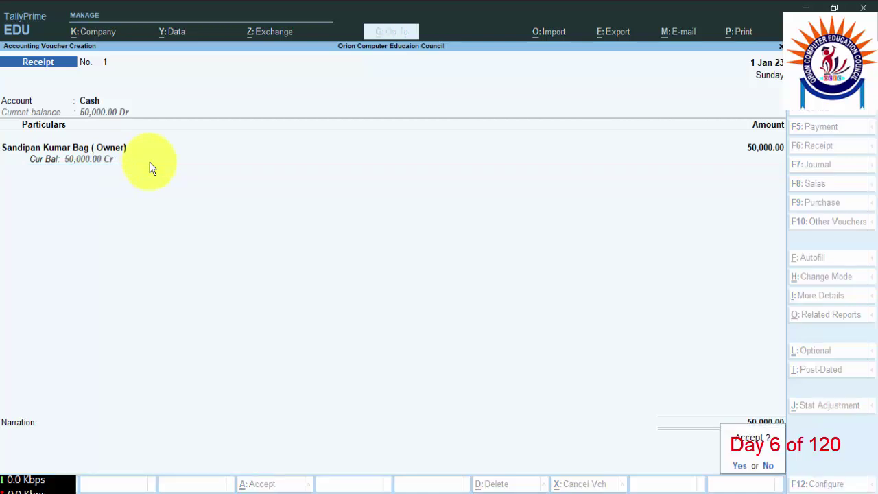
pyautogui.press('Return')
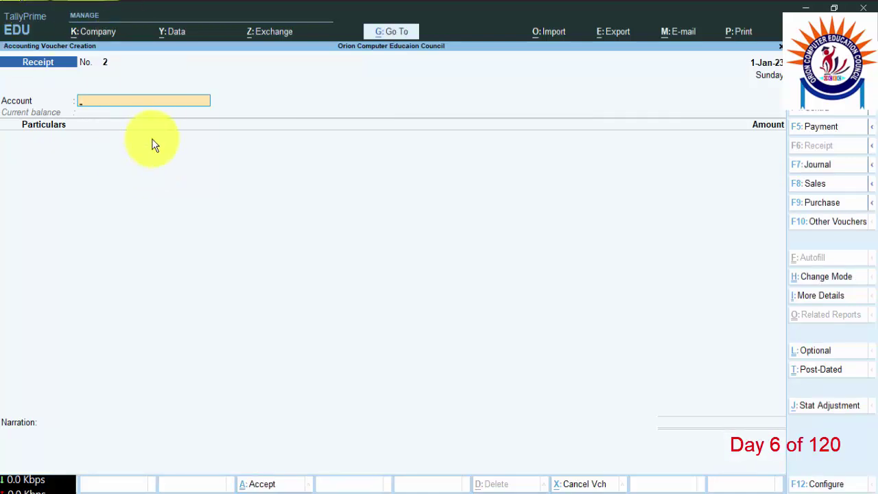
pyautogui.press('Escape')
pyautogui.press('Escape')
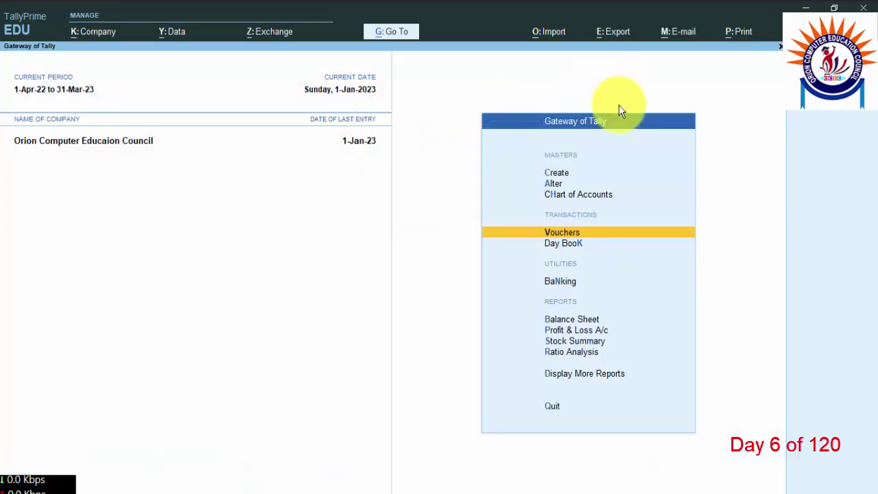
pyautogui.click(579, 374)
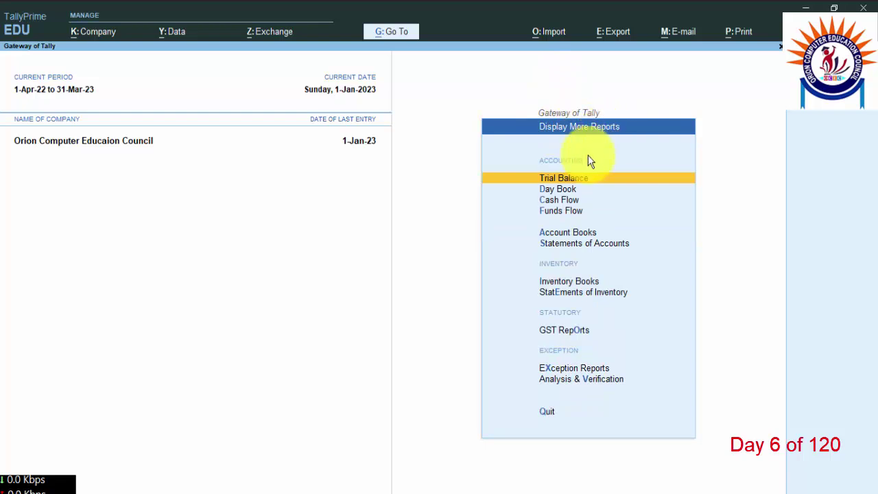
# Step: Open Account Books > Cash/Bank Book(s) to view the Cash/Bank Summary
pyautogui.click(576, 234)
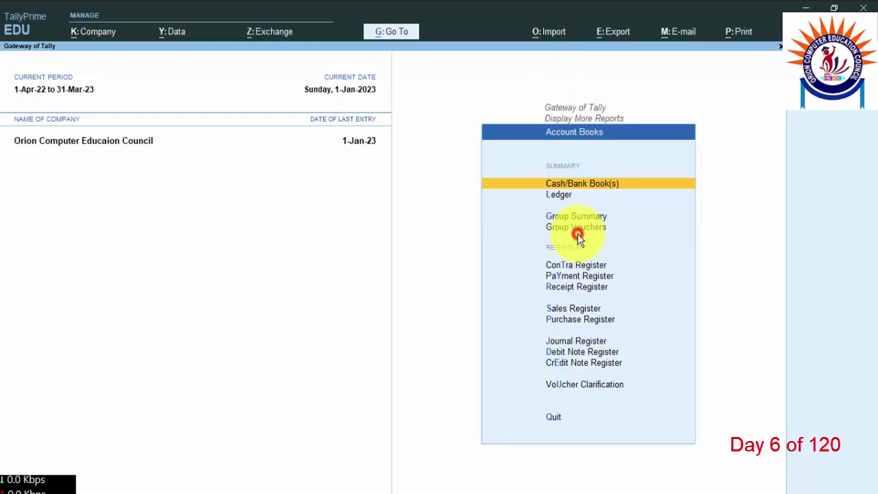
pyautogui.click(593, 185)
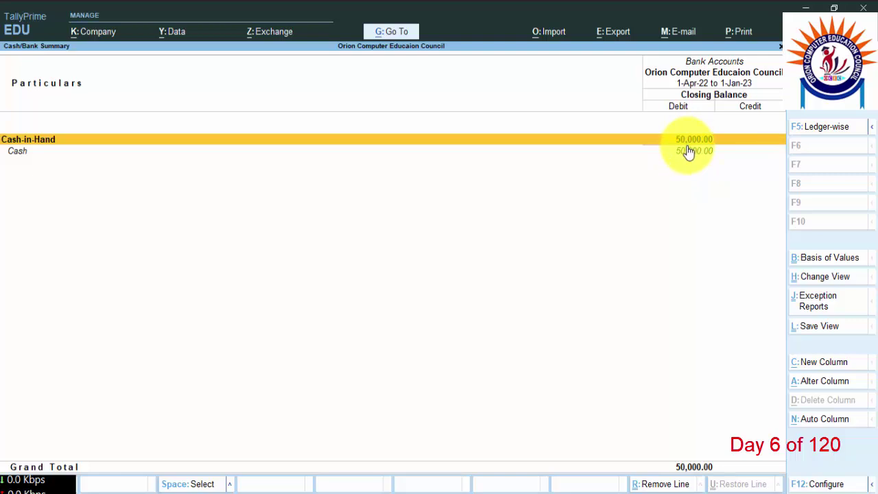
# Step: Drill from Cash-in-Hand through Cash and January to the 50,000 receipt voucher, then back out to Gateway
pyautogui.press('Return')
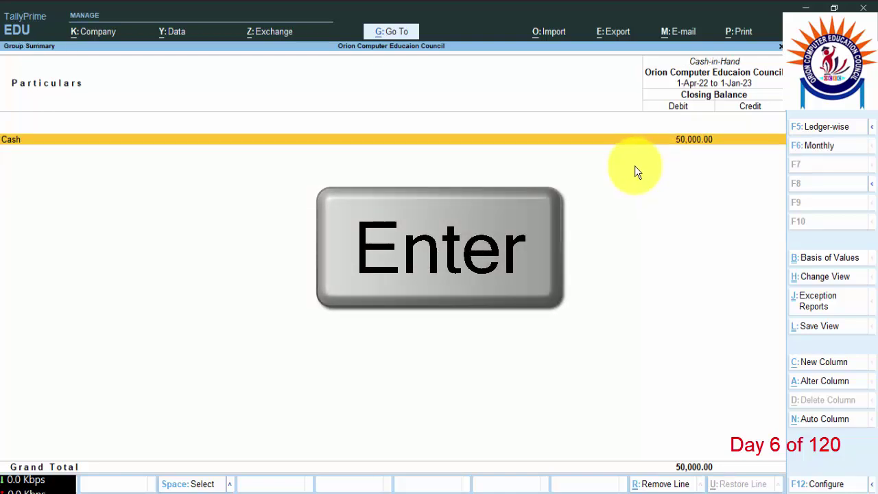
pyautogui.press('Return')
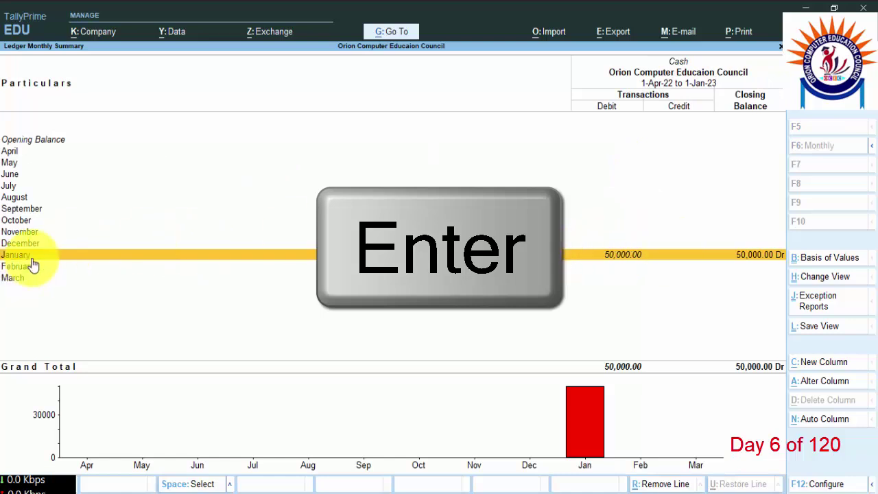
pyautogui.press('Return')
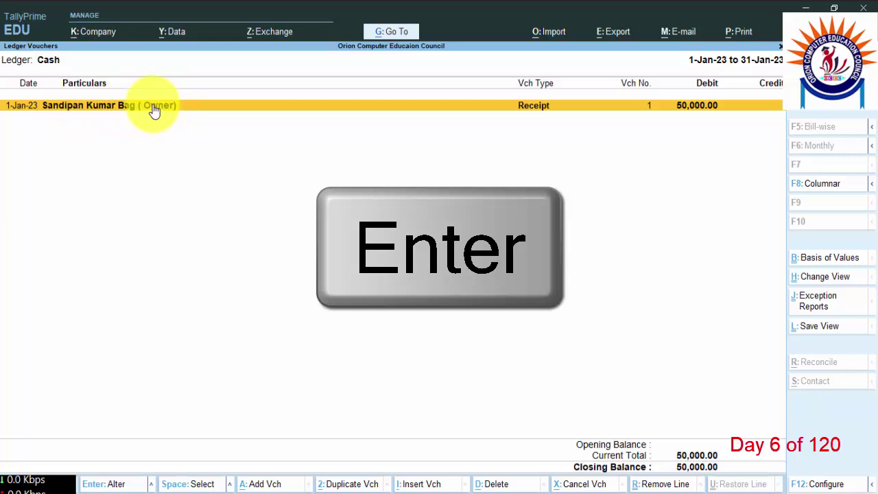
pyautogui.press('Return')
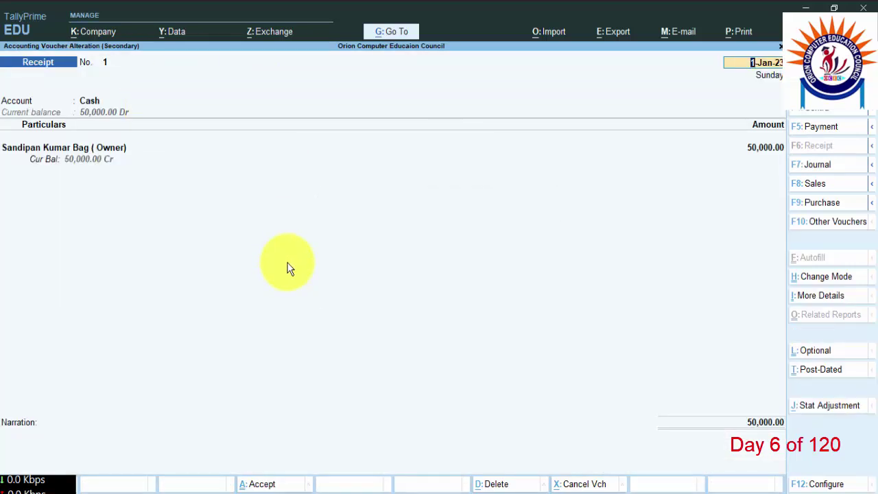
pyautogui.press('Escape')
pyautogui.press('Escape')
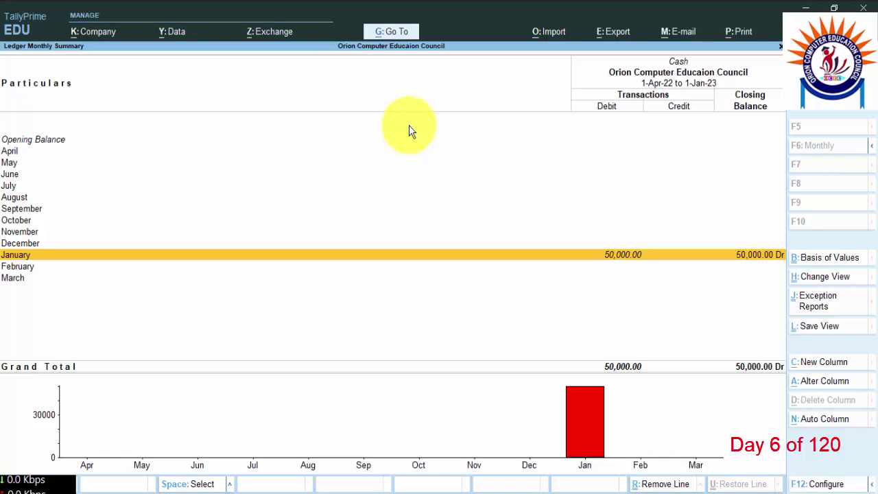
pyautogui.press('Escape')
pyautogui.press('Escape')
pyautogui.press('Escape')
pyautogui.press('Escape')
pyautogui.press('n')
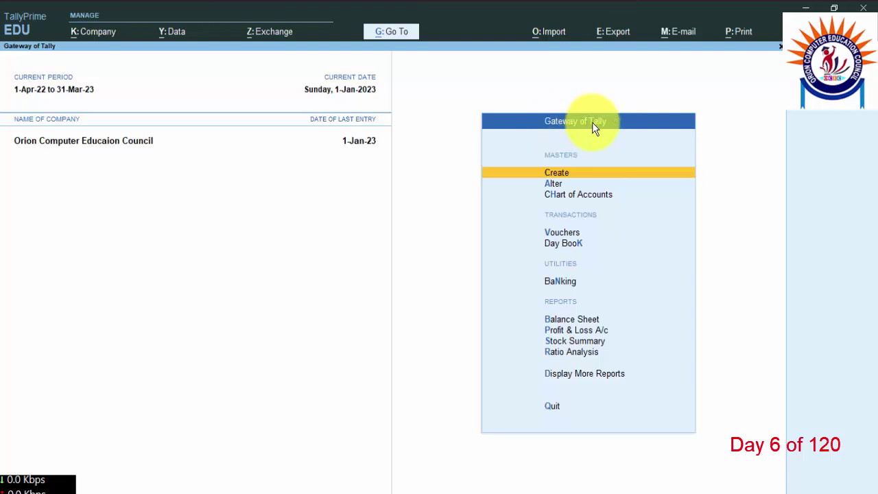
# Step: Create a new ledger named 'State Bank of India' and move to its group field
pyautogui.click(563, 175)
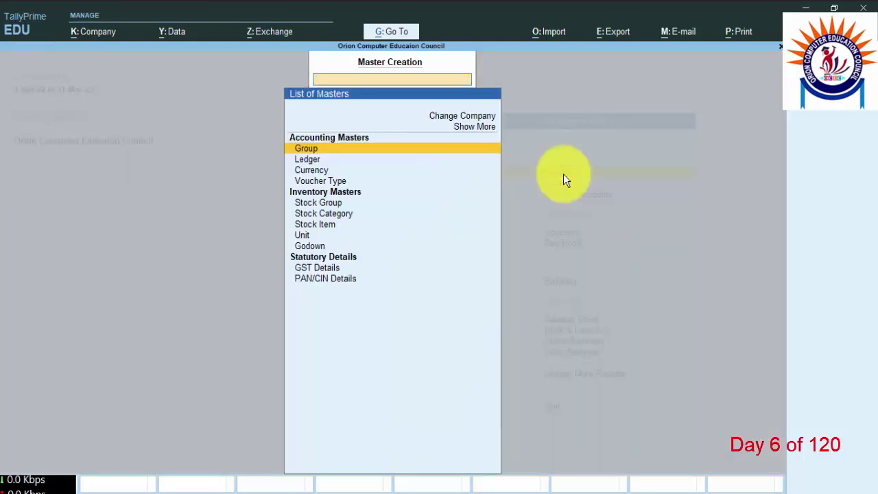
pyautogui.click(308, 160)
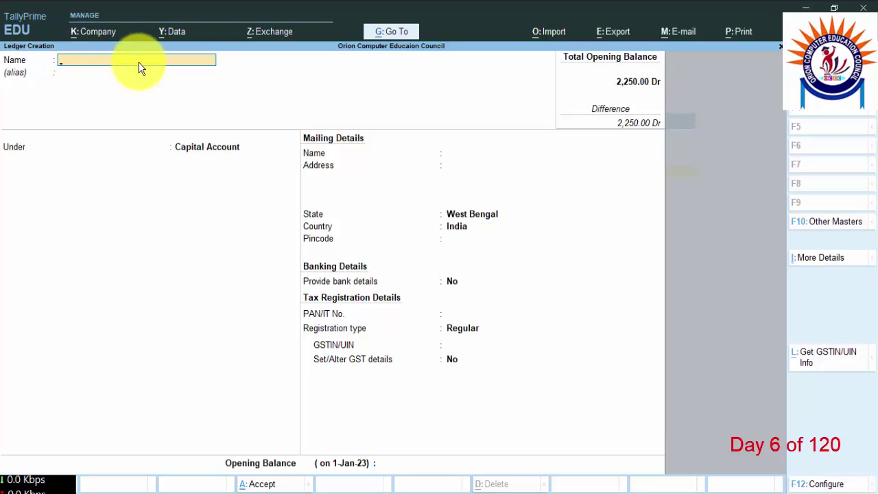
pyautogui.write('State bank of')
pyautogui.write('India')
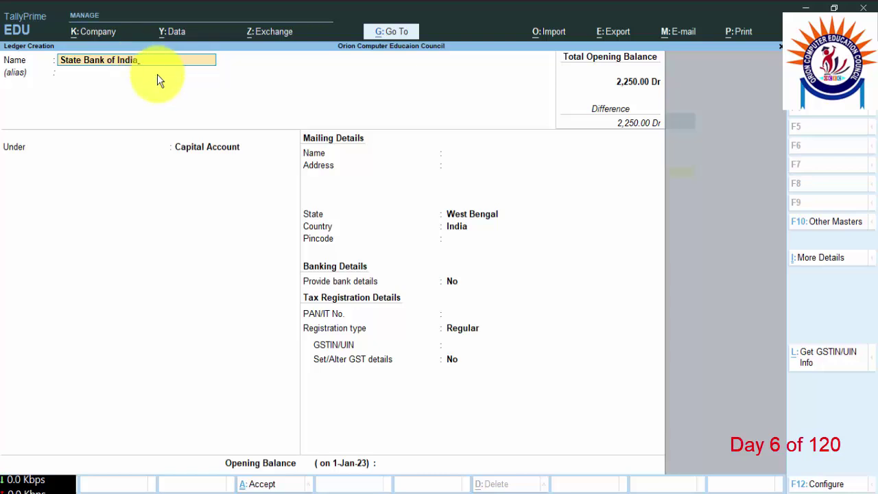
pyautogui.press('Return')
pyautogui.press('Return')
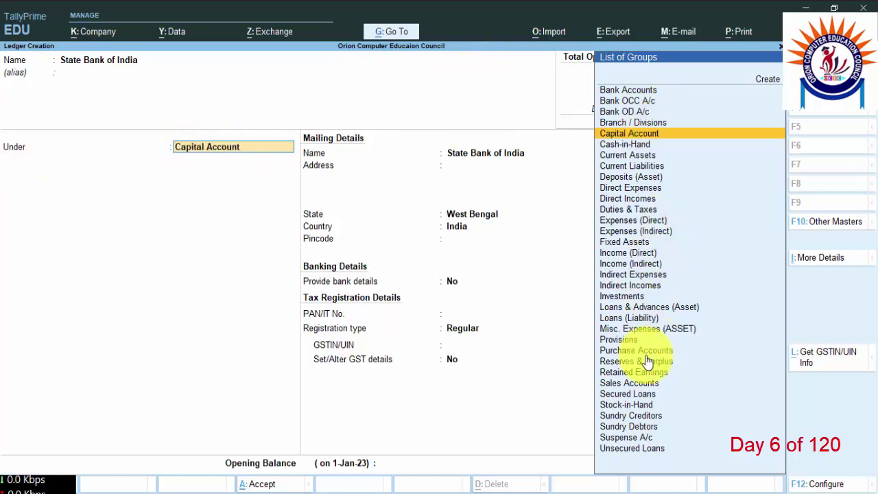
# Step: Place the State Bank of India ledger under the Bank Accounts group
pyautogui.write('Ban')
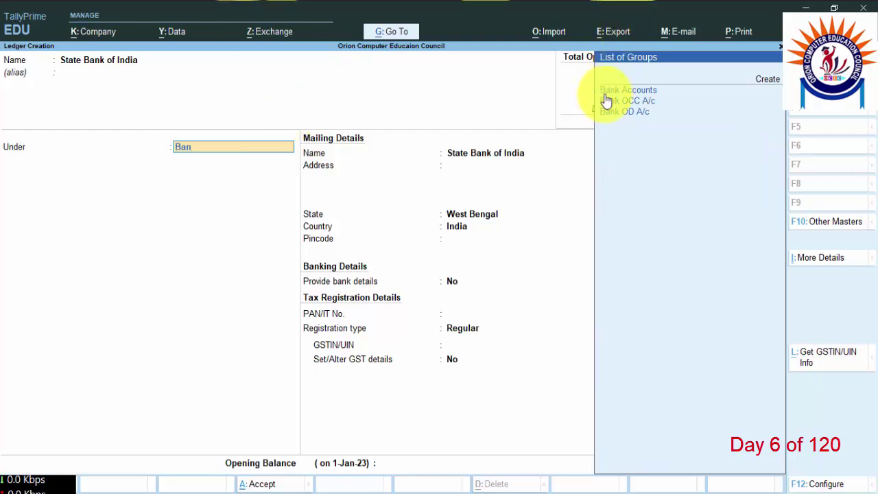
pyautogui.click(641, 93)
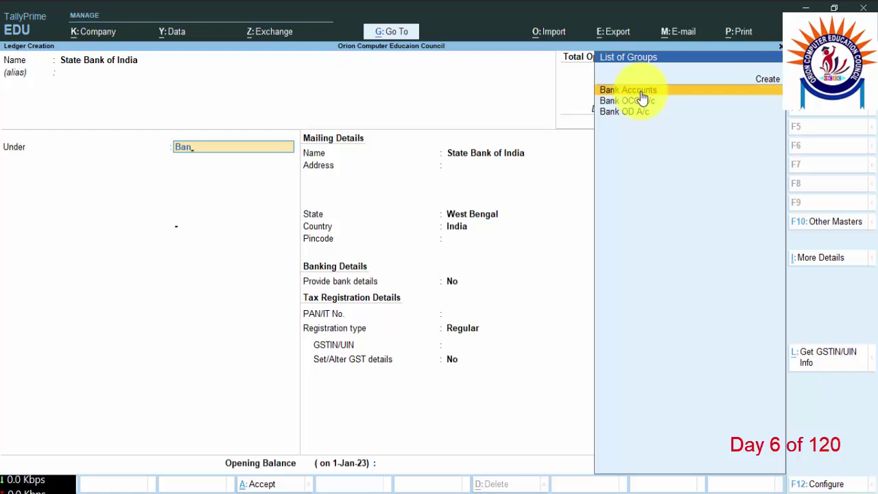
pyautogui.click(641, 96)
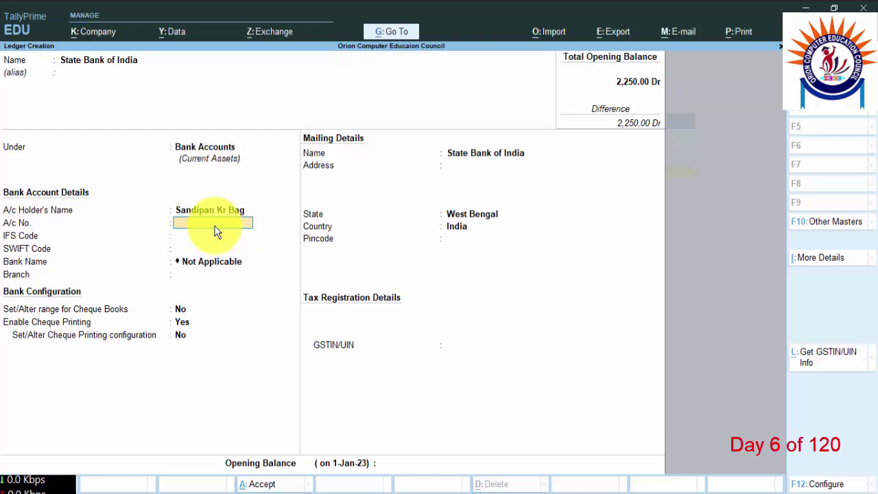
# Step: Enter the bank account number, IFS code, skip SWIFT, and set branch to Amtala
pyautogui.press('Return')
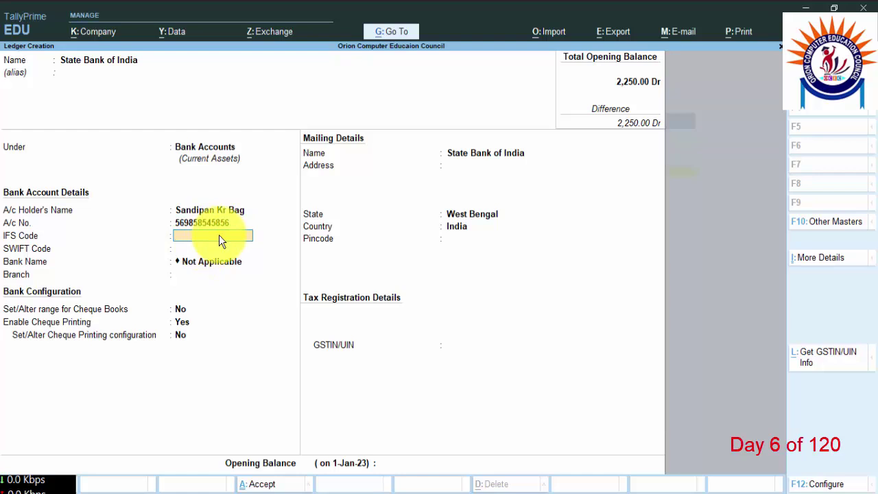
pyautogui.write('SBIN0056954')
pyautogui.press('Return')
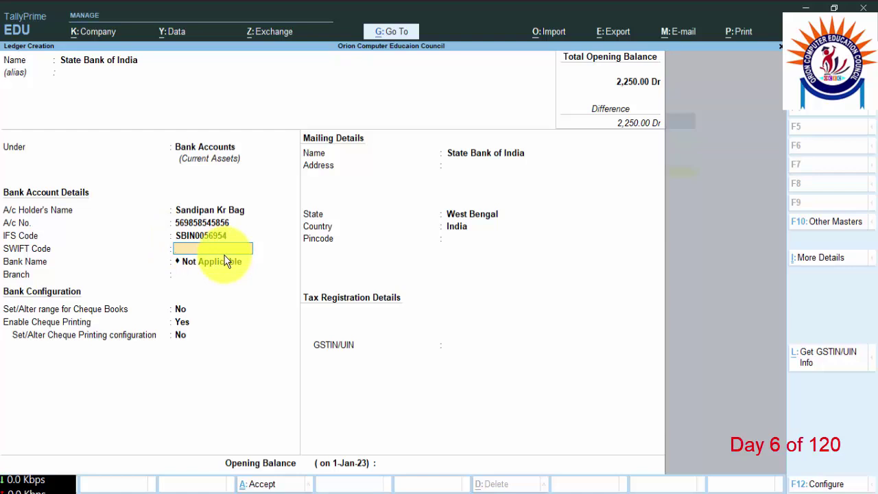
pyautogui.press('Return')
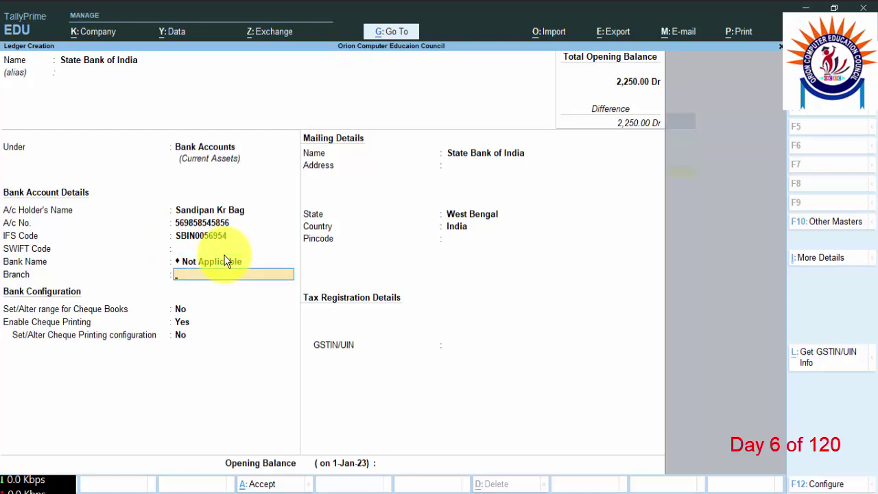
pyautogui.write('Amtala')
pyautogui.press('Return')
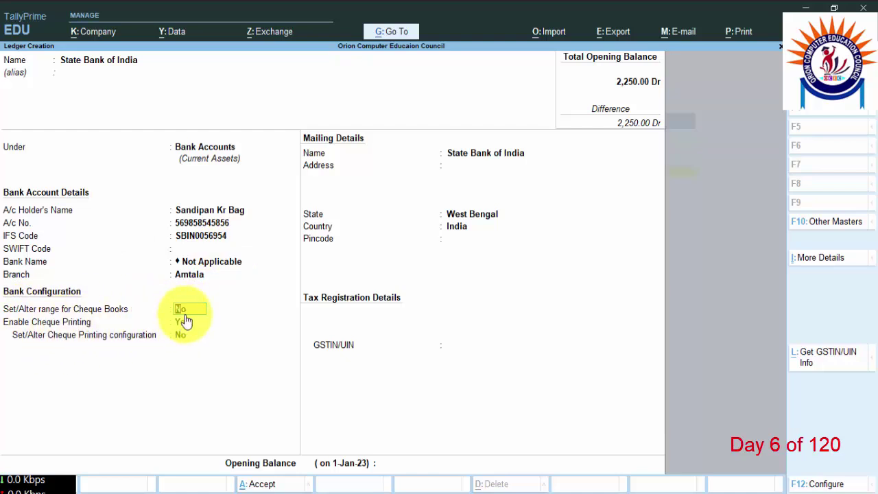
pyautogui.press('Return')
pyautogui.press('Return')
pyautogui.press('Return')
pyautogui.press('Return')
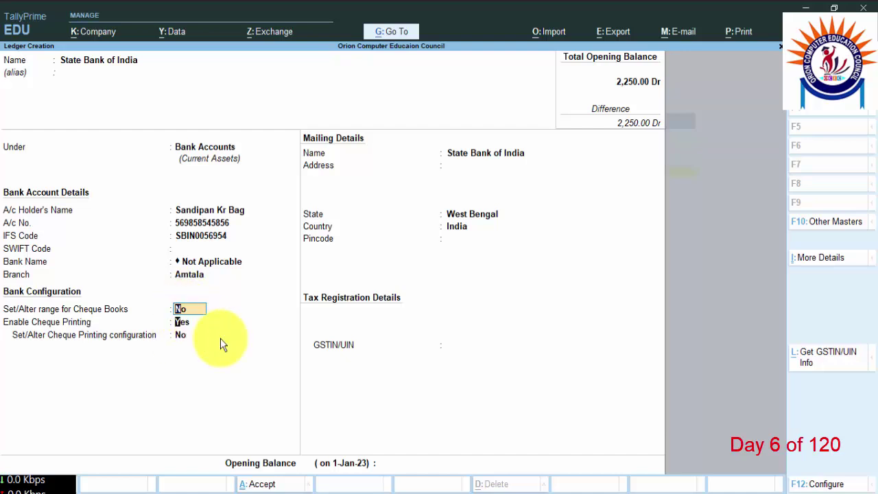
# Step: Save the State Bank of India ledger with West Bengal, its pincode and no GSTIN, then exit
pyautogui.press('Return')
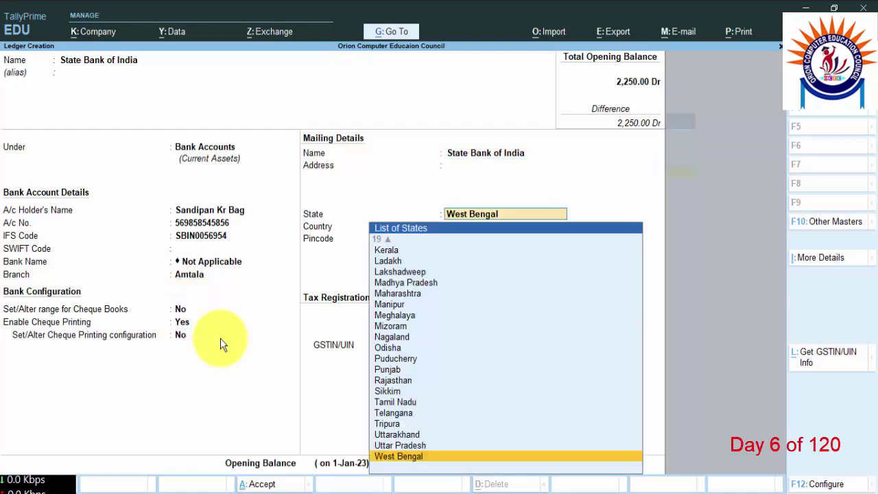
pyautogui.press('Return')
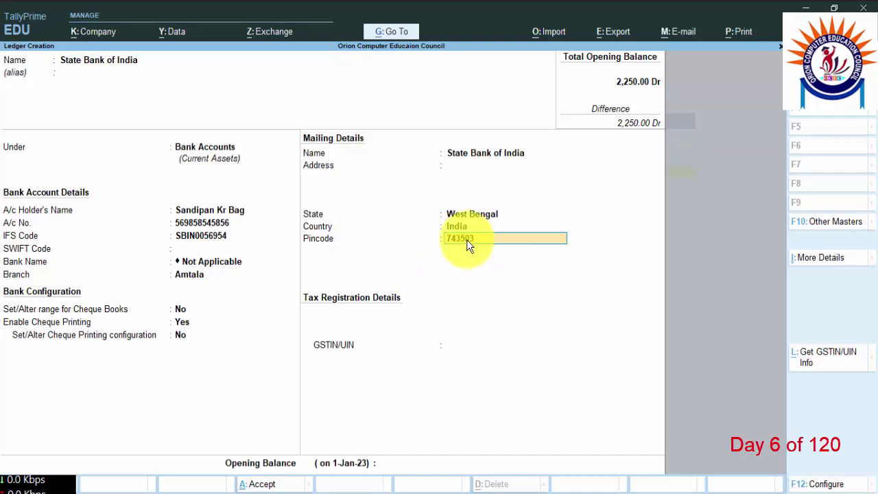
pyautogui.press('Return')
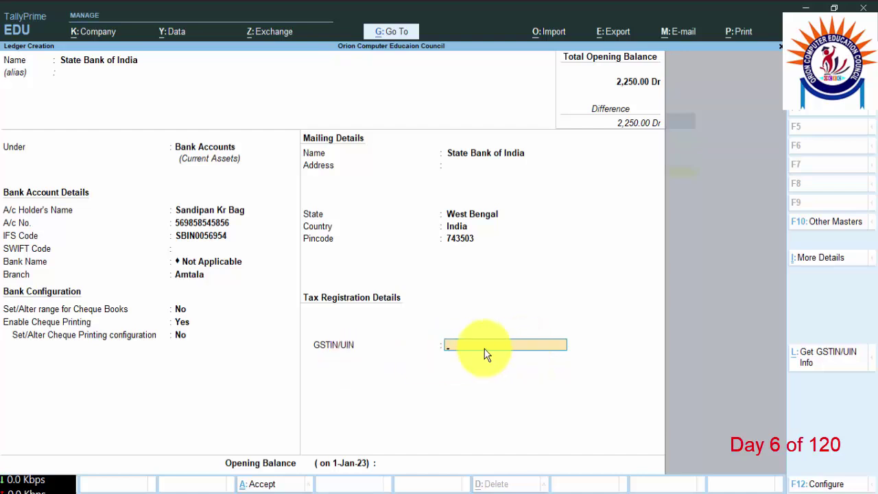
pyautogui.press('Return')
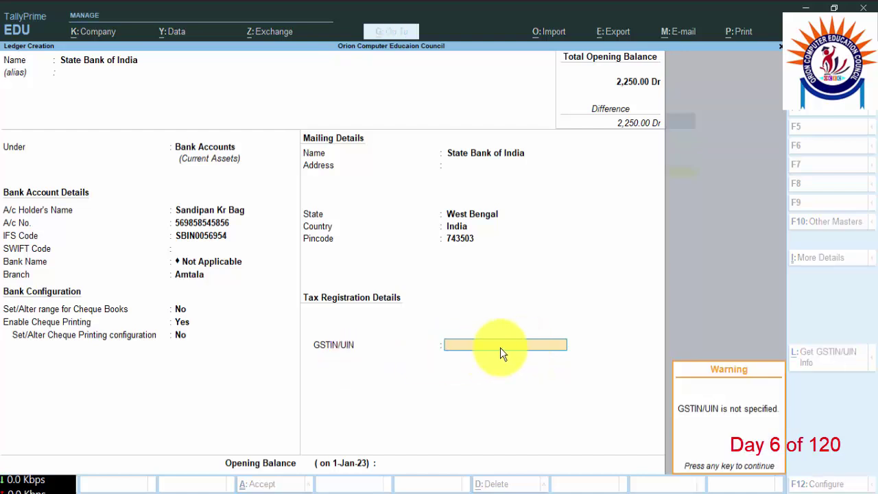
pyautogui.press('Return')
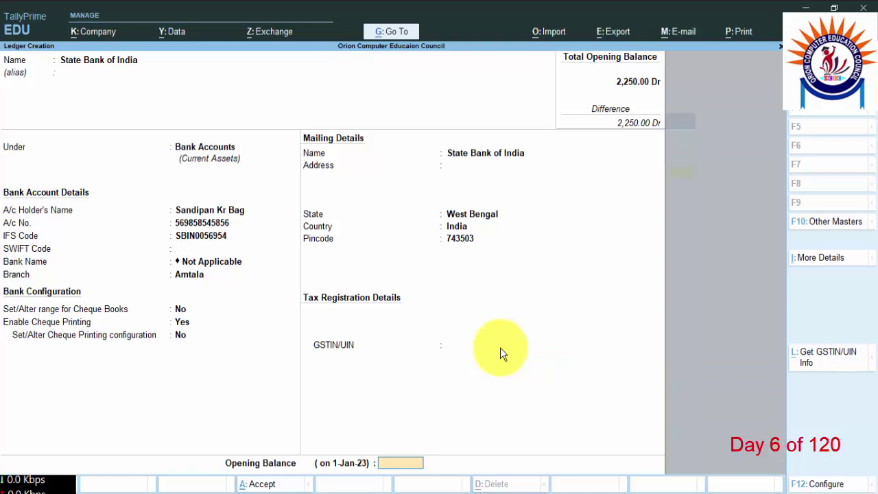
pyautogui.press('Return')
pyautogui.press('Return')
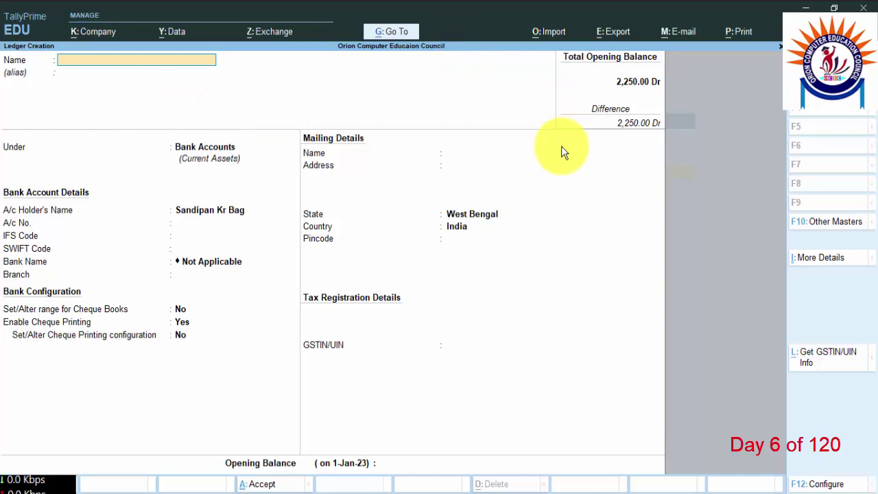
pyautogui.press('Escape')
pyautogui.press('Escape')
pyautogui.press('Escape')
pyautogui.press('Escape')
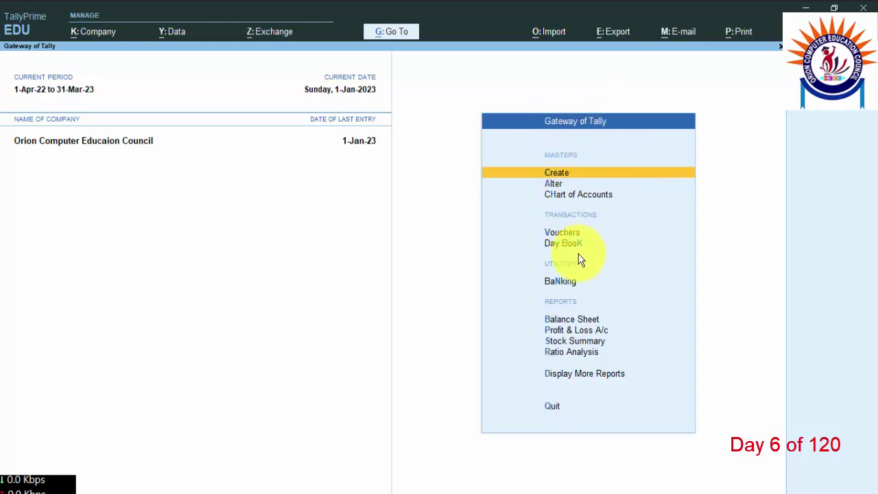
# Step: Start a Receipt voucher dated 2-1-2023
pyautogui.click(565, 230)
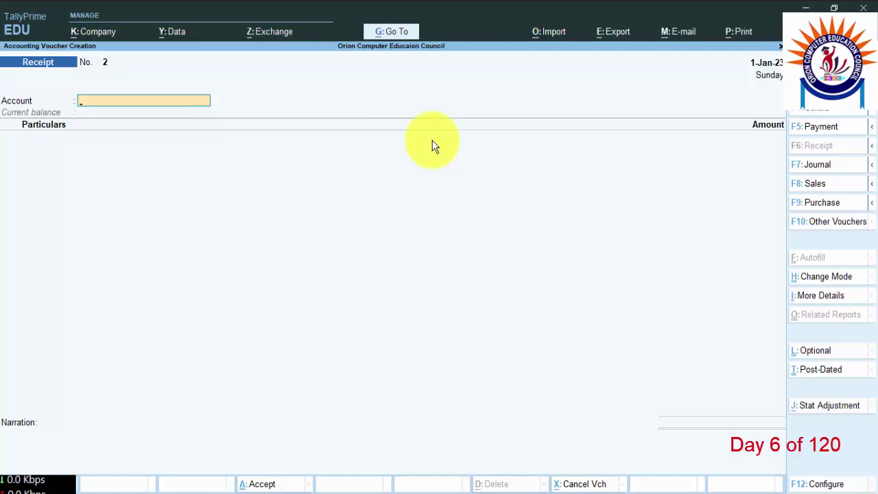
pyautogui.press('F2')
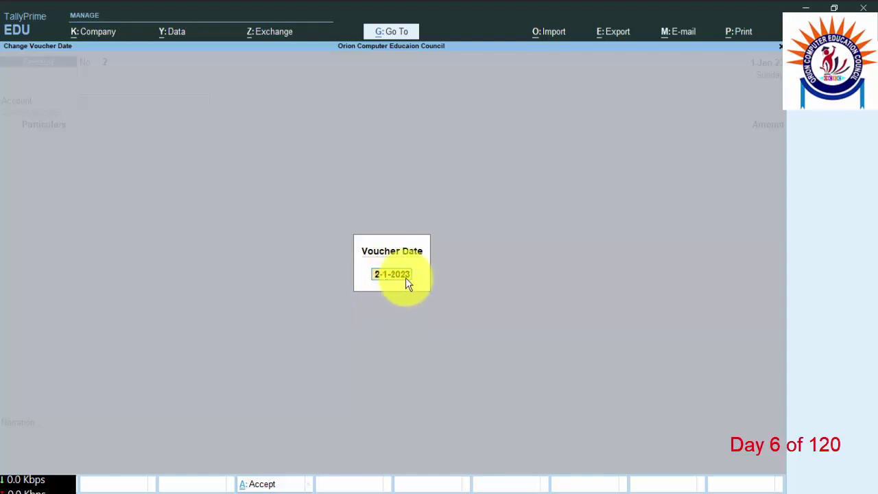
pyautogui.press('Return')
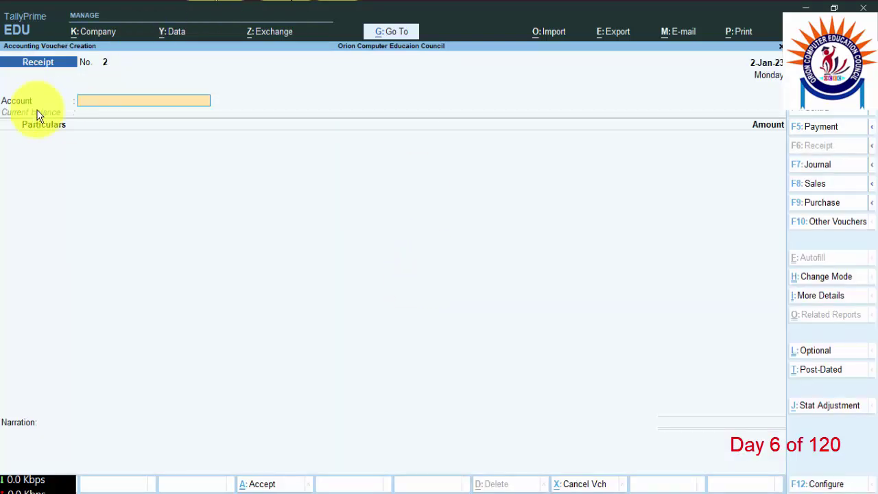
# Step: Receive 25,000 into State Bank of India from the owner's capital ledger
pyautogui.press('space')
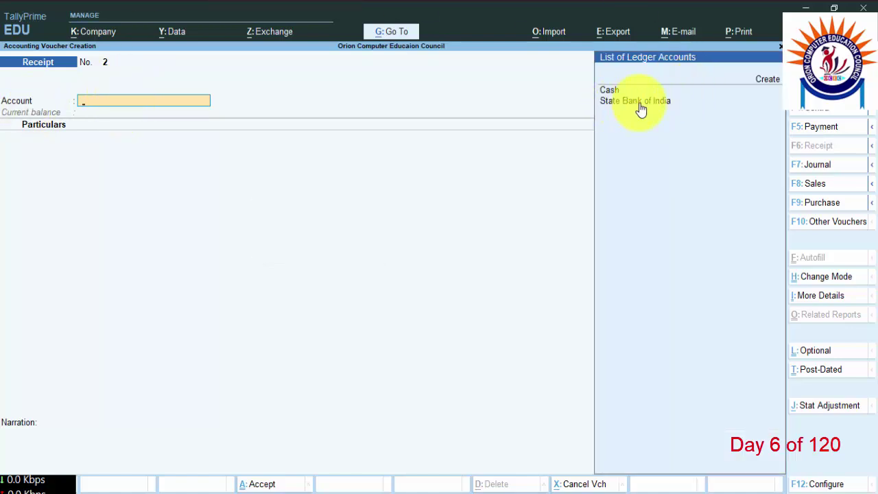
pyautogui.click(627, 104)
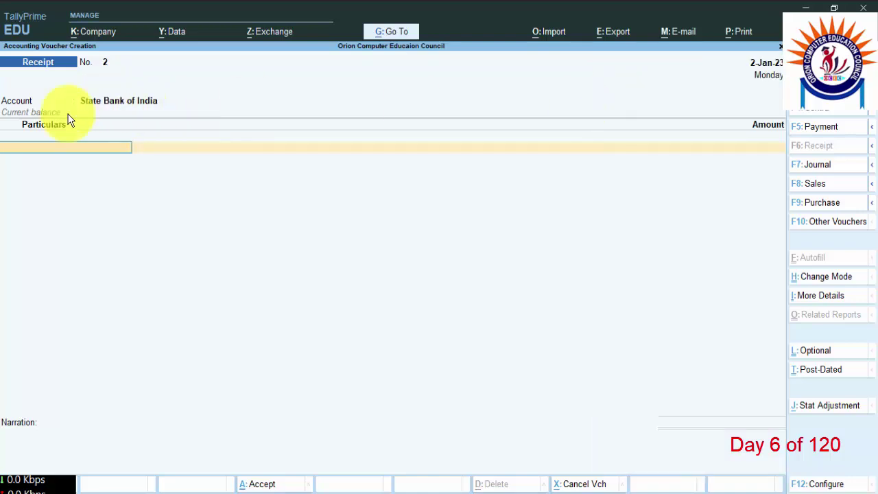
pyautogui.press('space')
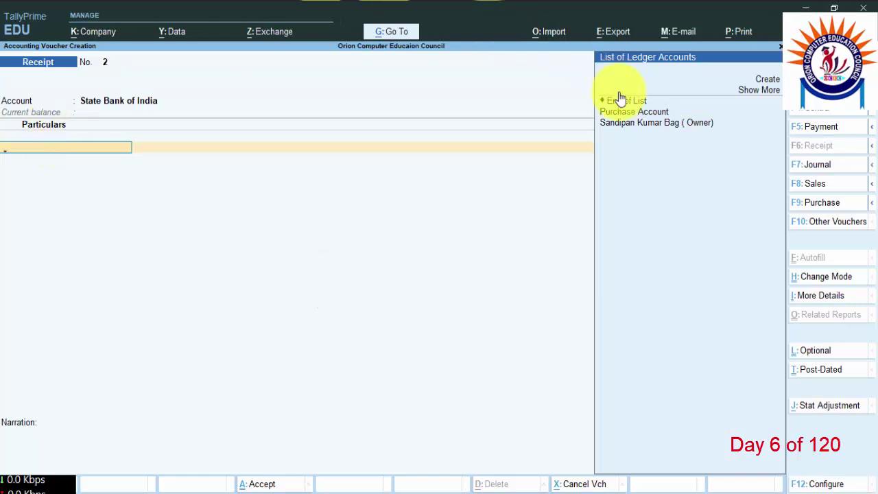
pyautogui.click(638, 125)
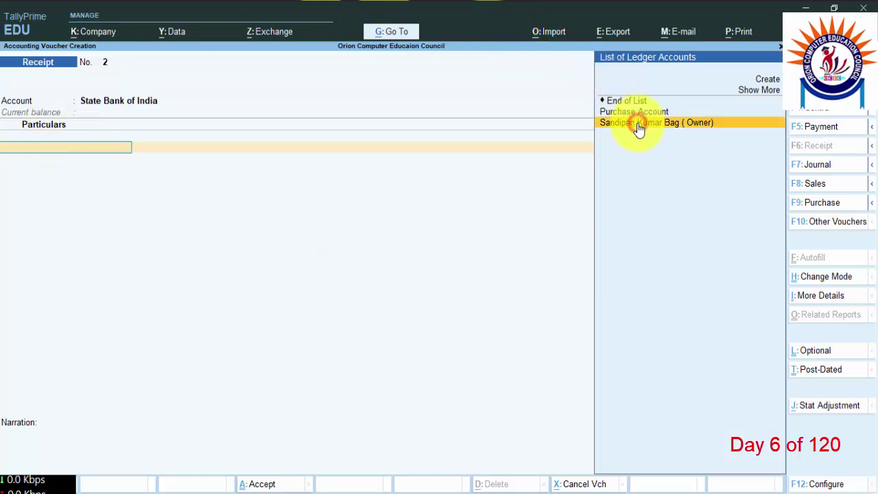
pyautogui.click(680, 132)
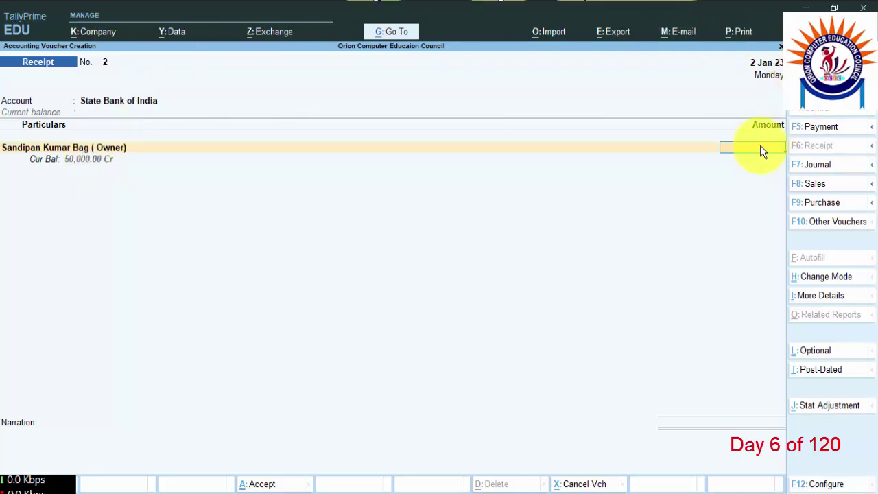
pyautogui.write('25000')
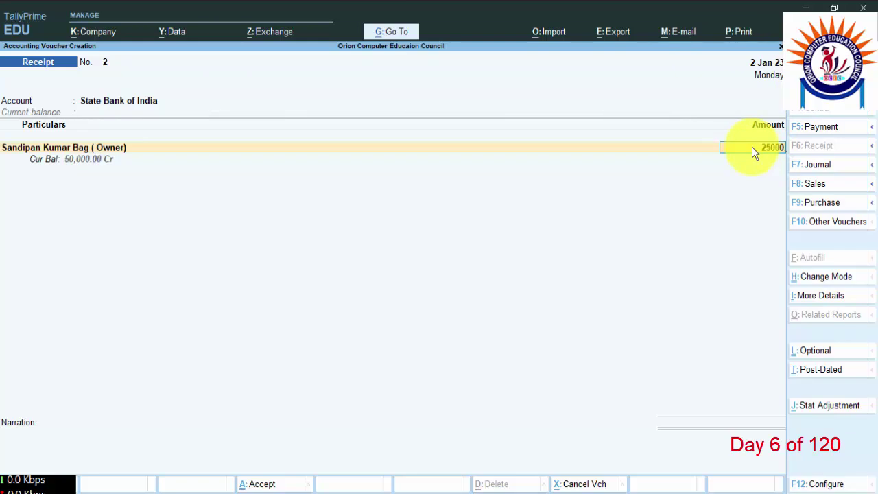
pyautogui.press('Return')
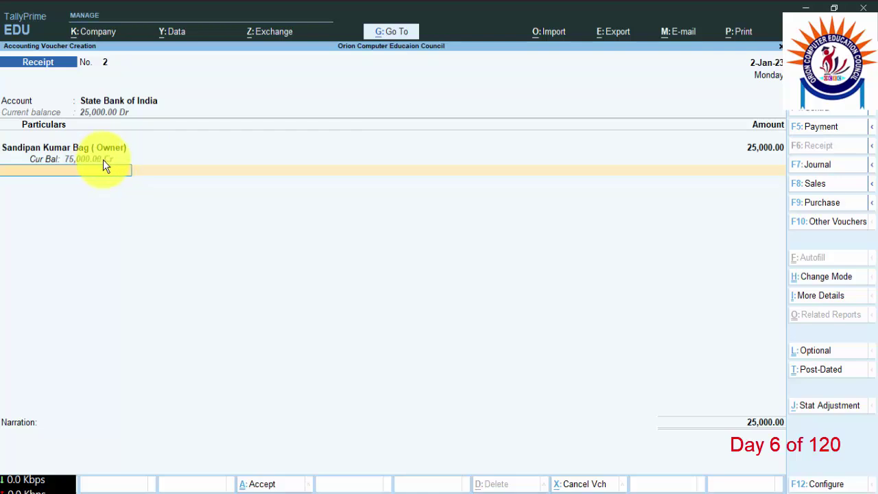
# Step: Allocate the receipt as a Cheque/DD with its cheque number, dated 2-Jan-23
pyautogui.press('Return')
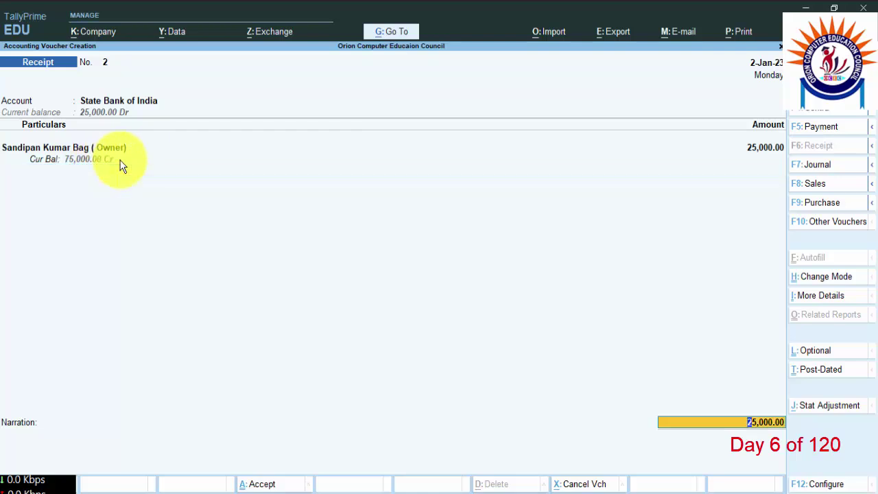
pyautogui.press('Return')
pyautogui.press('Return')
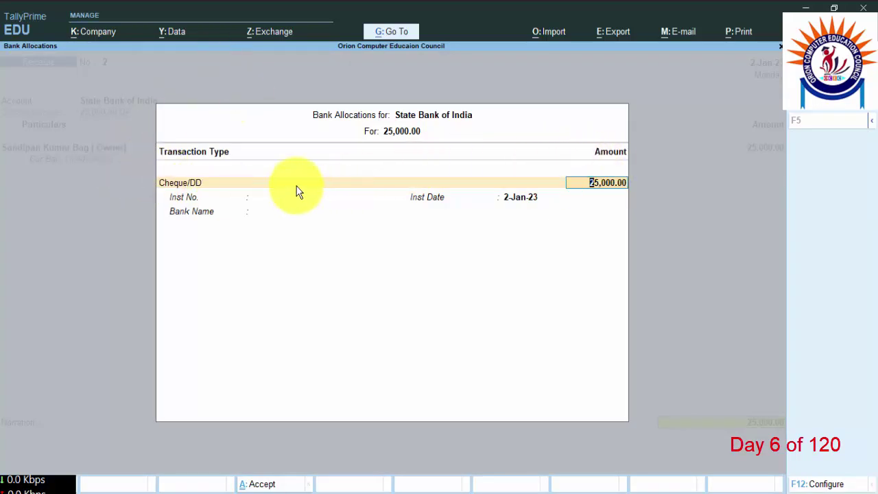
pyautogui.hotkey('shift', 'Tab')
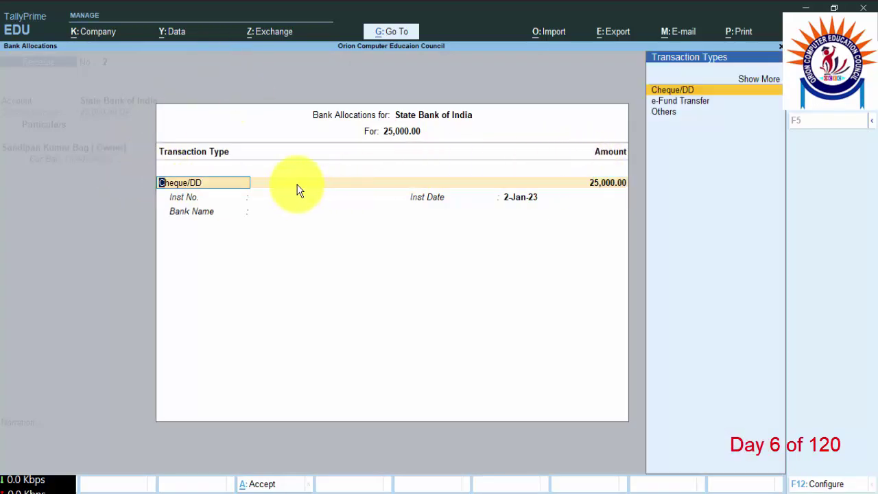
pyautogui.press('Return')
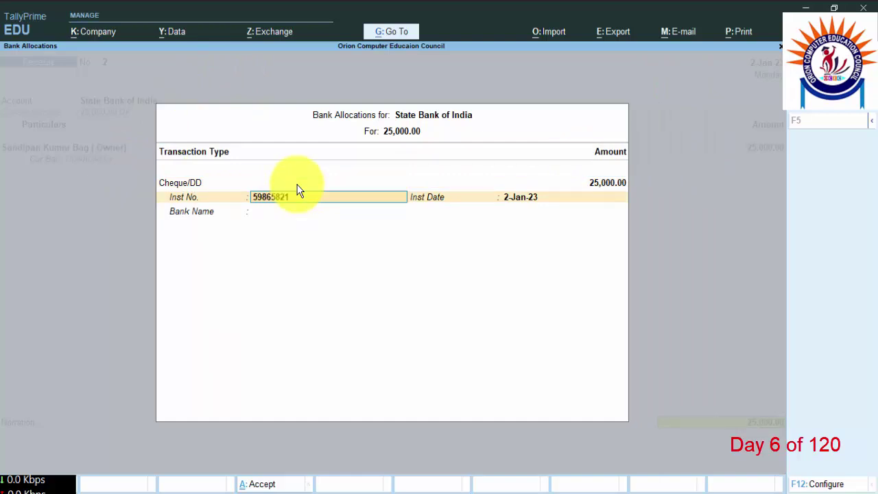
pyautogui.press('Return')
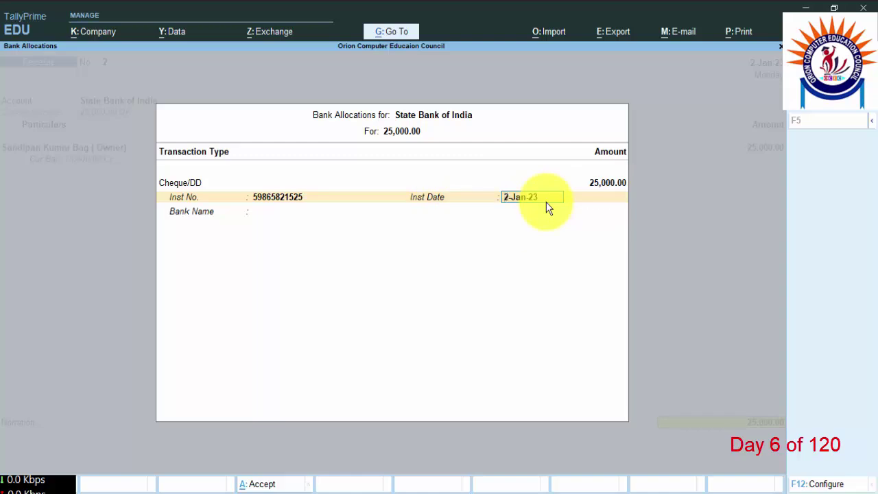
pyautogui.press('Return')
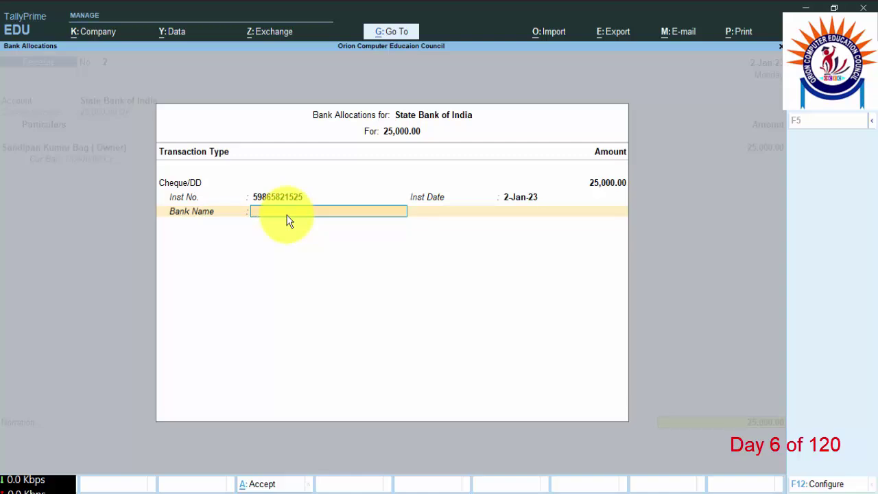
# Step: Specify Bank of Baroda as the drawee bank and finish the allocation
pyautogui.press('space')
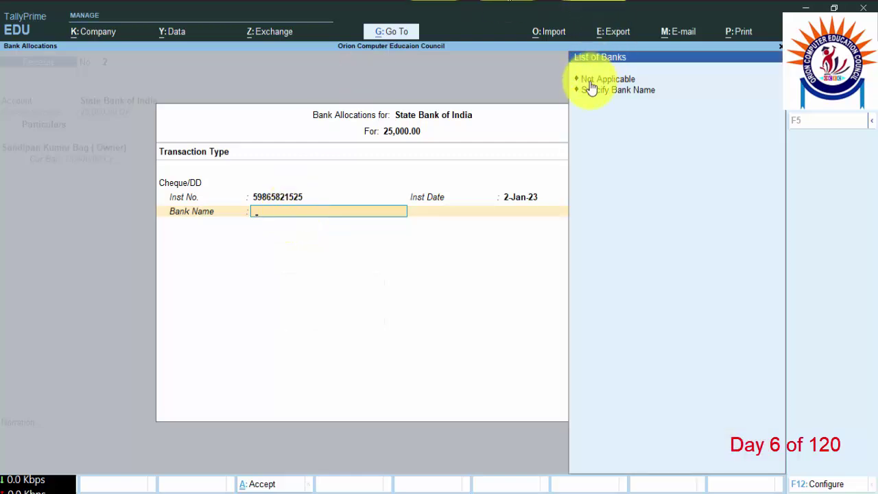
pyautogui.click(633, 96)
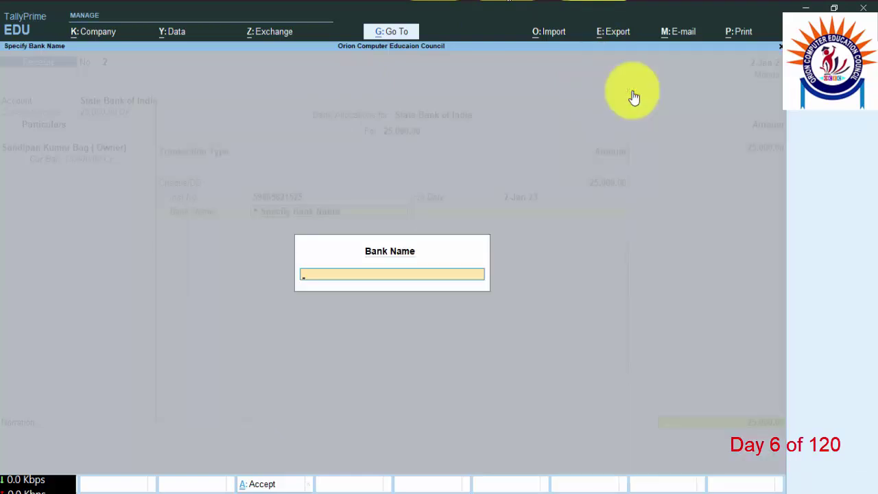
pyautogui.write('Bank of Baroda')
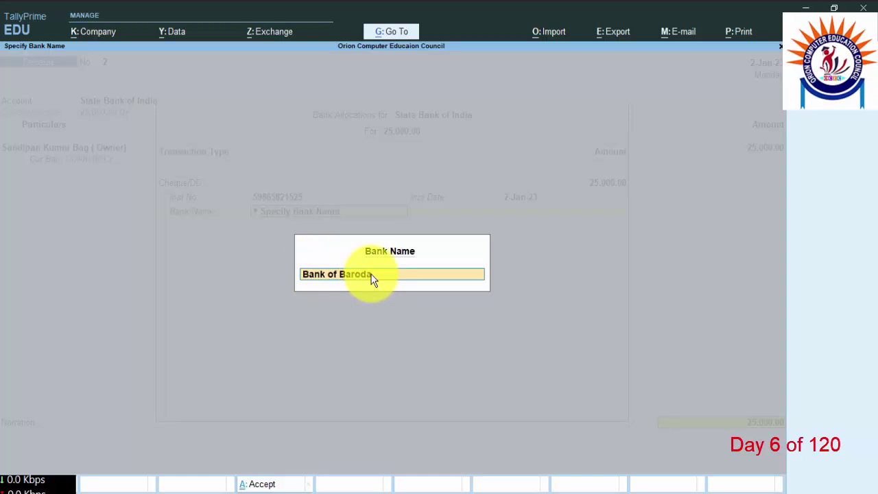
pyautogui.press('Return')
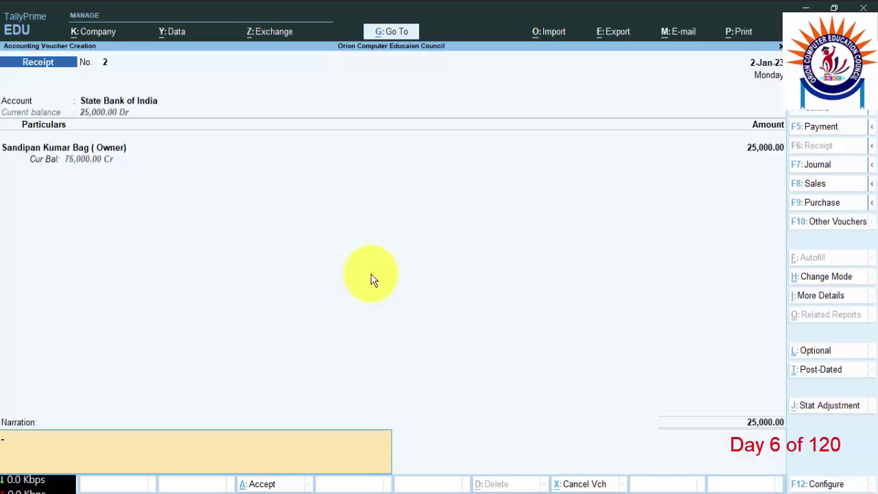
# Step: Save Receipt No. 2 and quit voucher entry
pyautogui.press('Return')
pyautogui.press('Return')
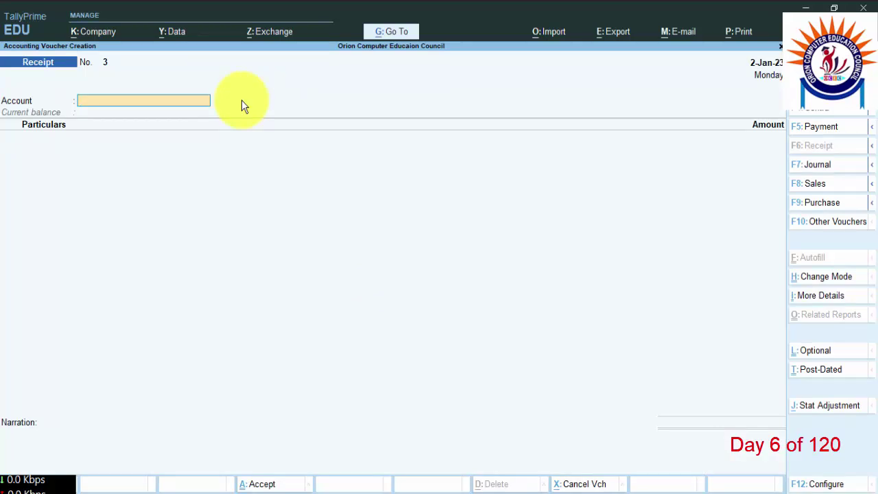
pyautogui.press('Escape')
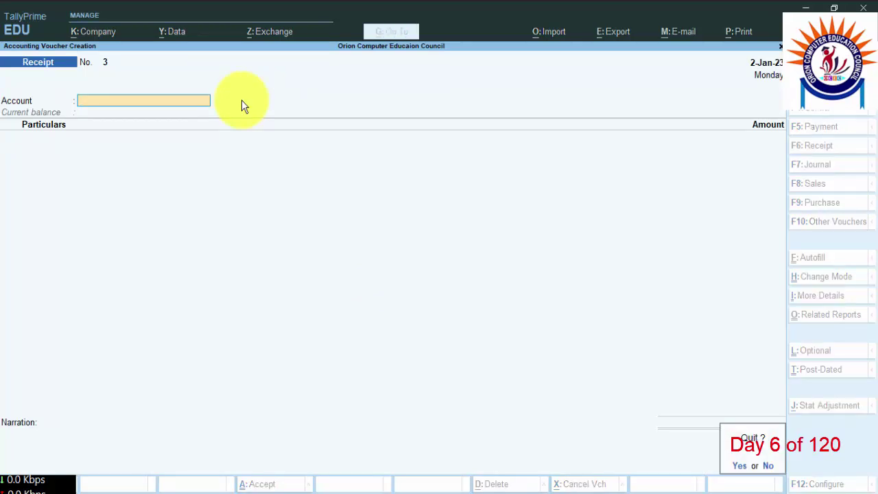
pyautogui.press('Return')
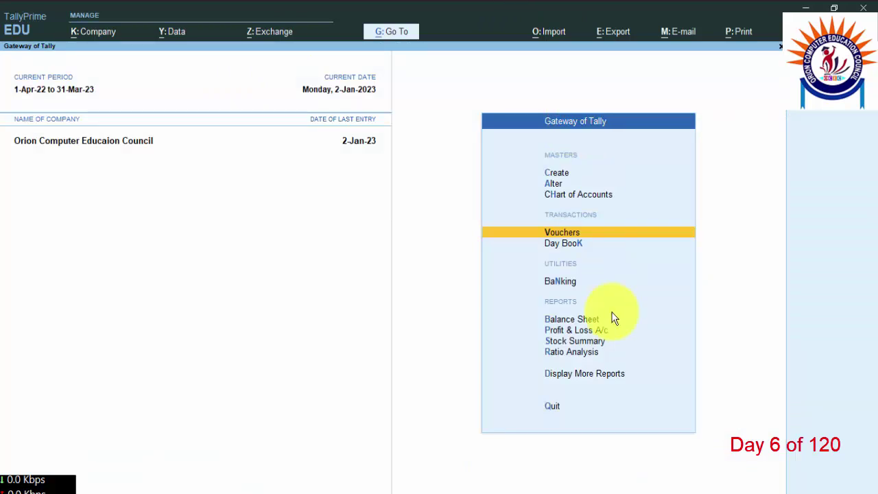
# Step: Display the Cash/Bank Book(s) summary from More Reports > Account Books
pyautogui.click(583, 378)
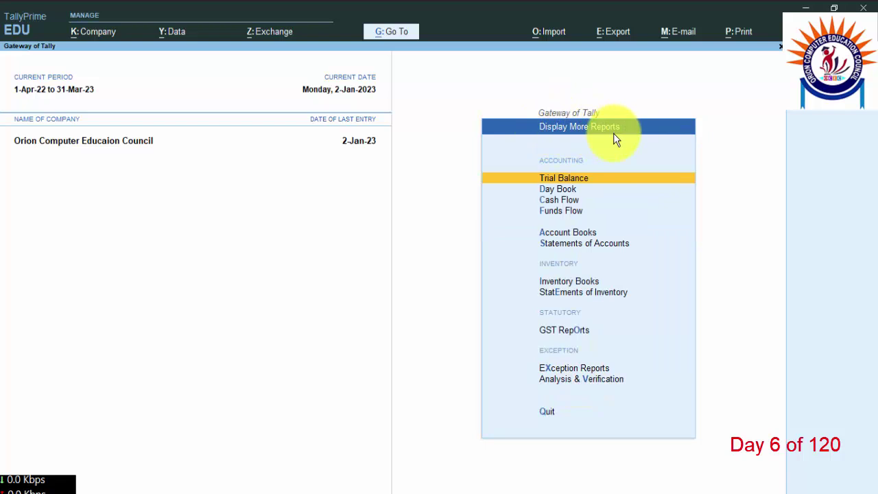
pyautogui.click(564, 234)
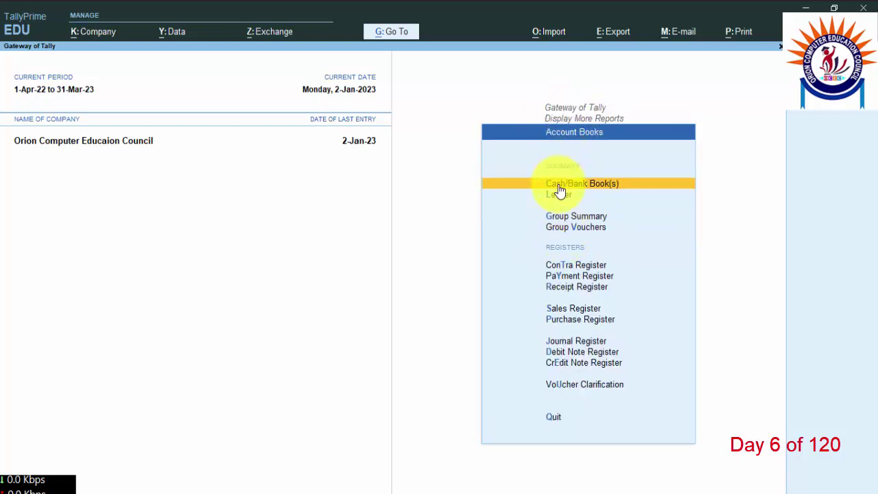
pyautogui.click(588, 186)
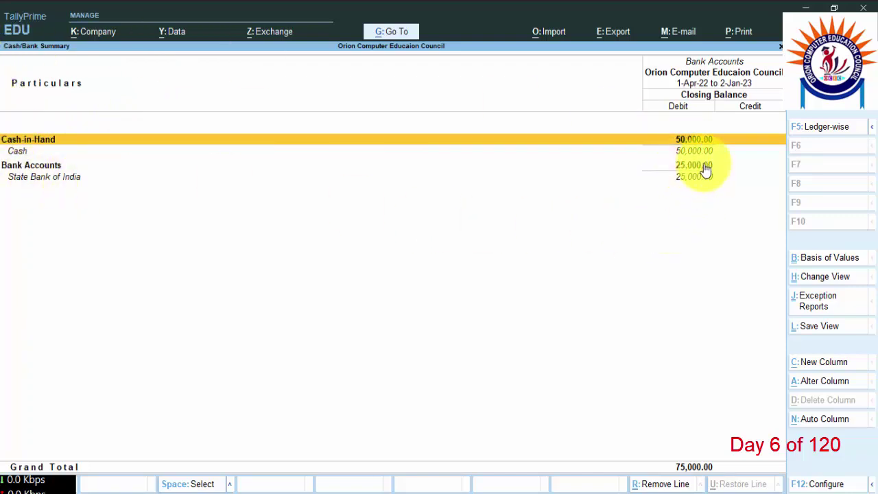
# Step: Back out of the Cash/Bank Summary to the Gateway of Tally
pyautogui.press('Escape')
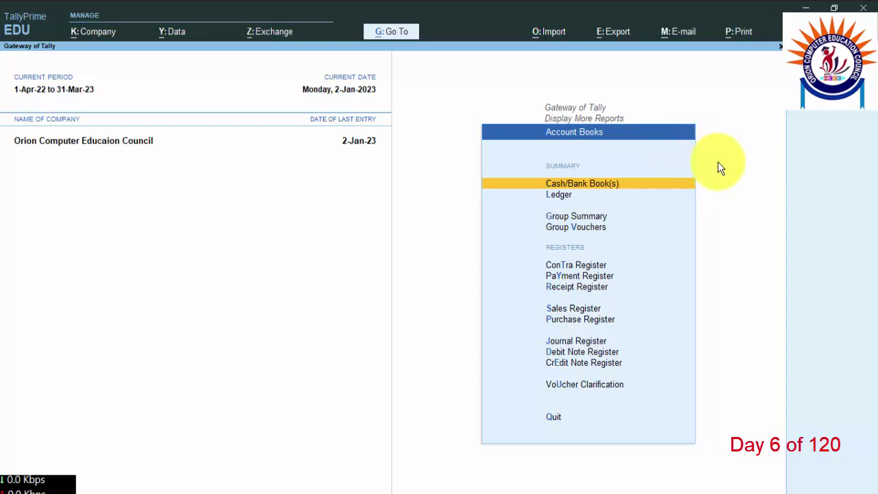
pyautogui.press('Escape')
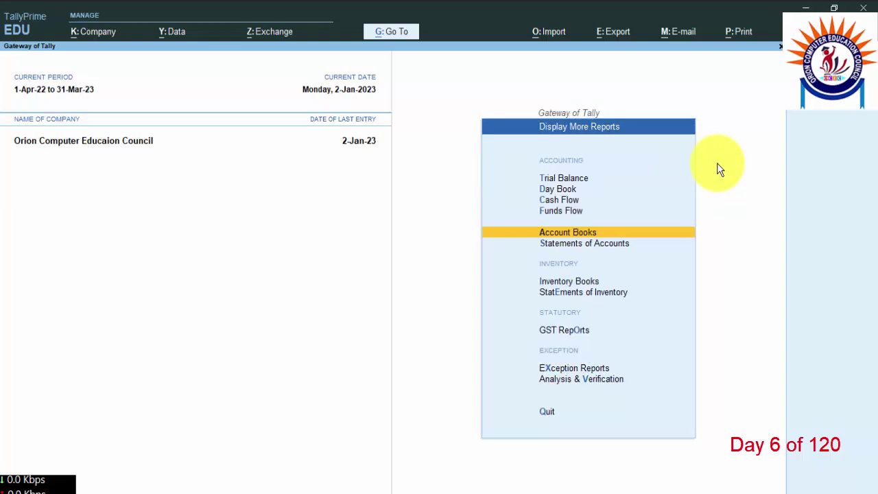
pyautogui.press('Escape')
pyautogui.press('Escape')
pyautogui.press('Escape')
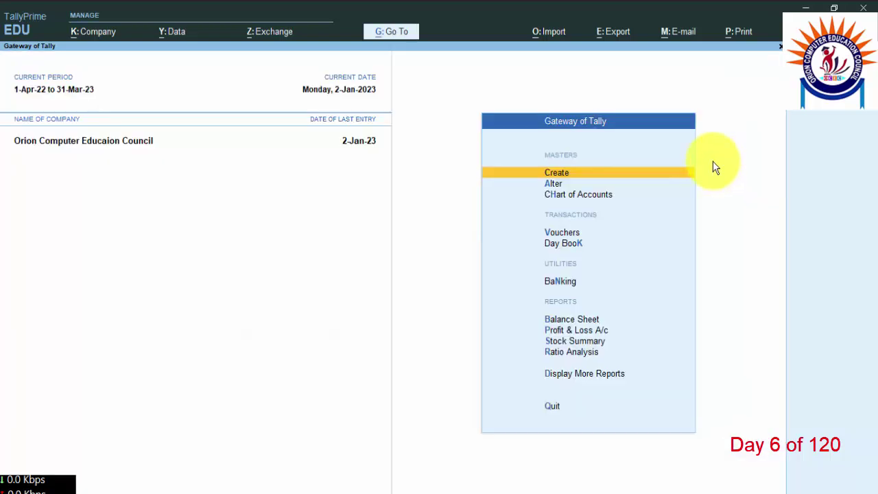
# Step: Drill from the Balance Sheet into Current Assets, totalling 77,250.00
pyautogui.click(575, 321)
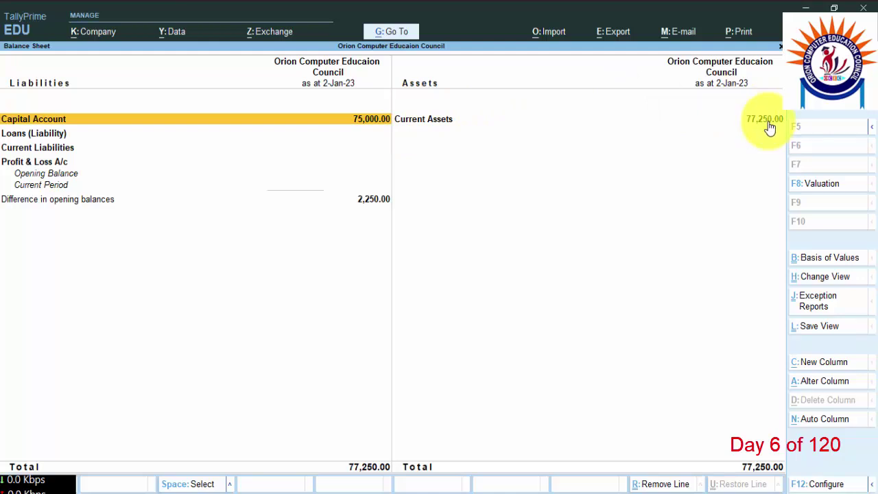
pyautogui.click(445, 118)
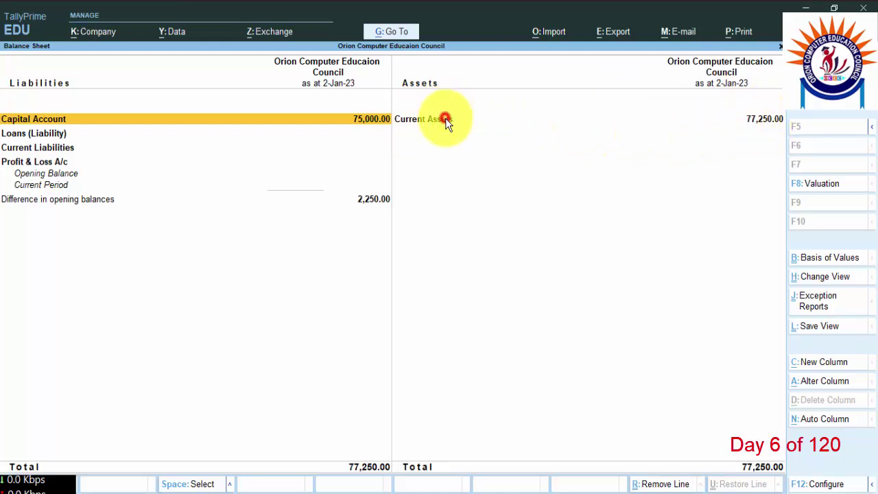
pyautogui.click(512, 126)
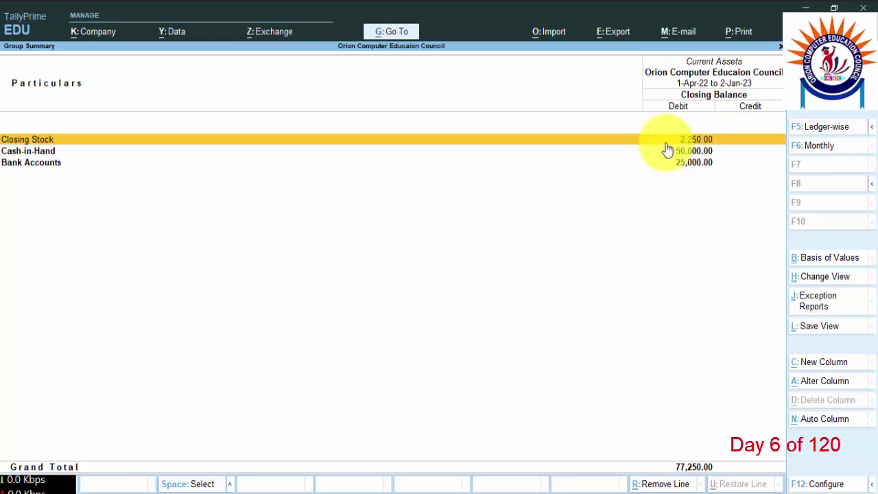
# Step: Return to the Gateway of Tally and begin creating a new ledger master
pyautogui.press('Escape')
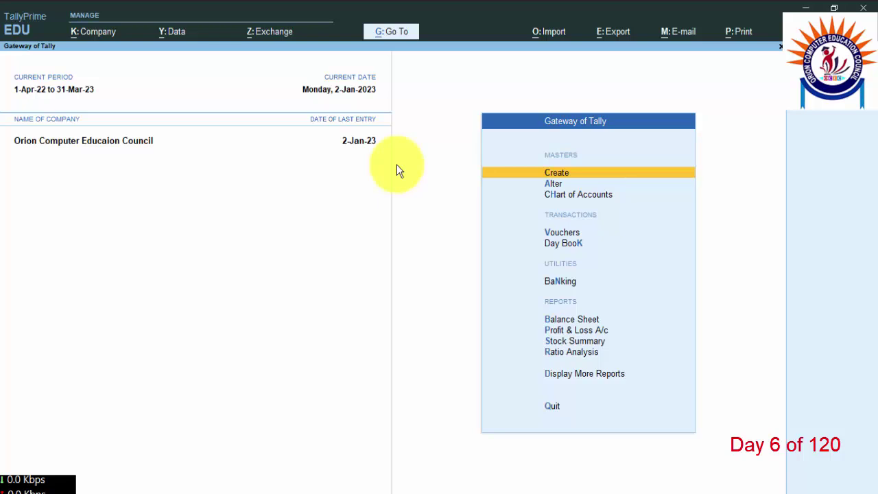
pyautogui.click(577, 174)
pyautogui.click(323, 165)
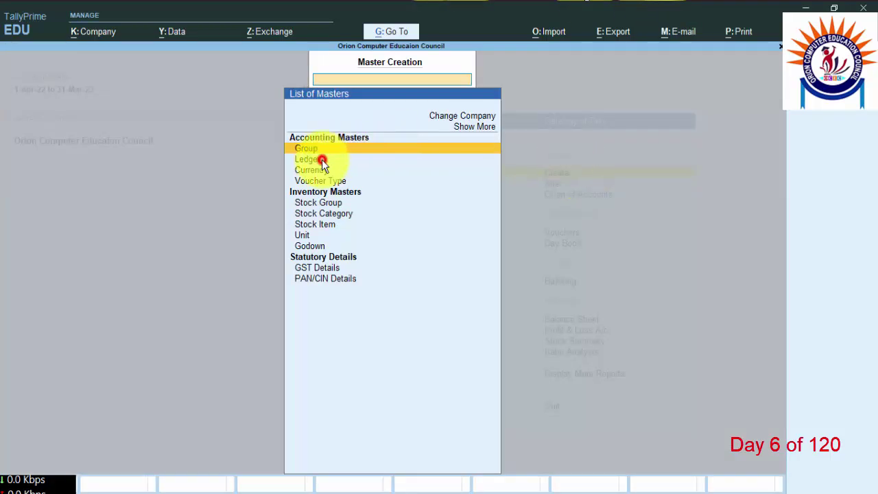